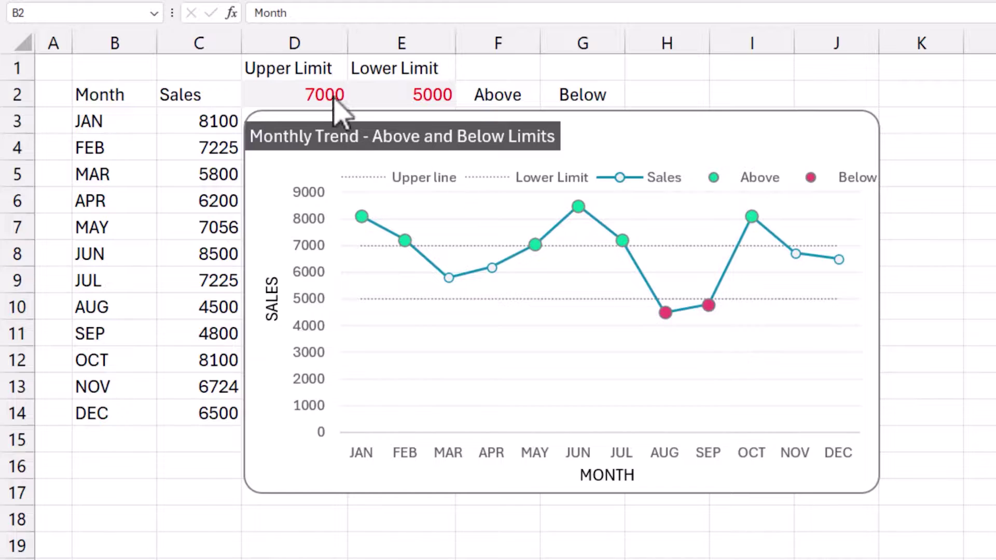
# - Change the upper limit value in D2 to 7500 so the chart's upper line moves up
pyautogui.hotkey('ctrl', 'a')
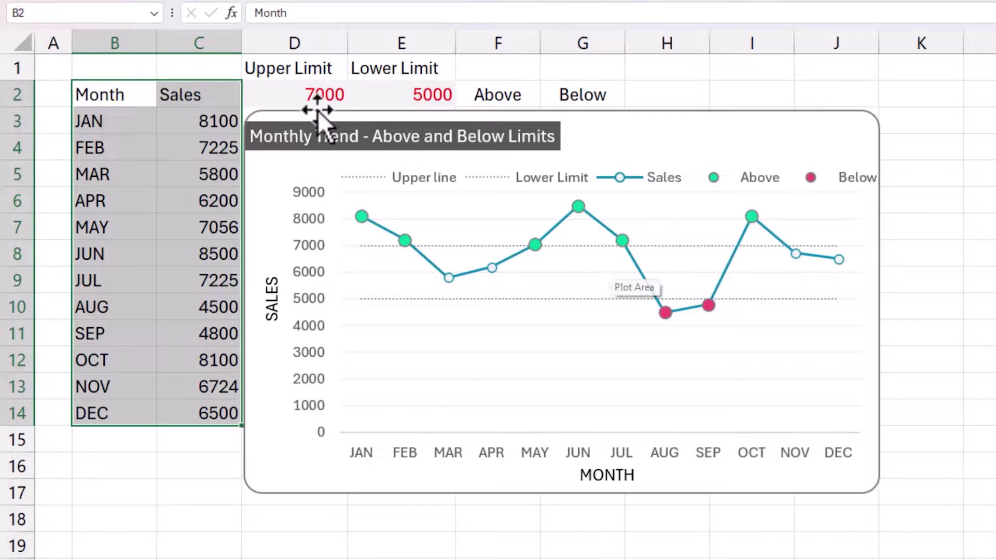
pyautogui.click(325, 92)
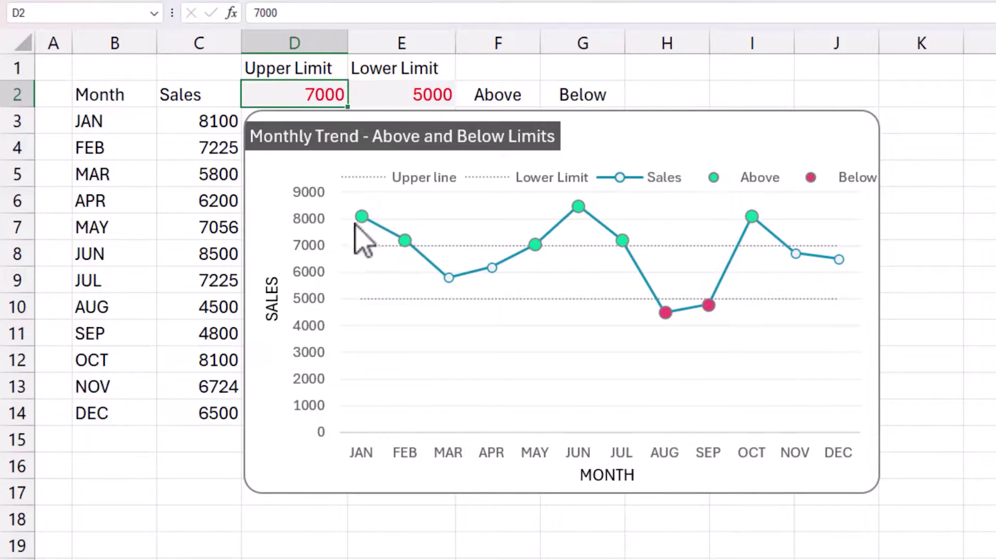
pyautogui.moveTo(369, 222)
pyautogui.click(420, 98)
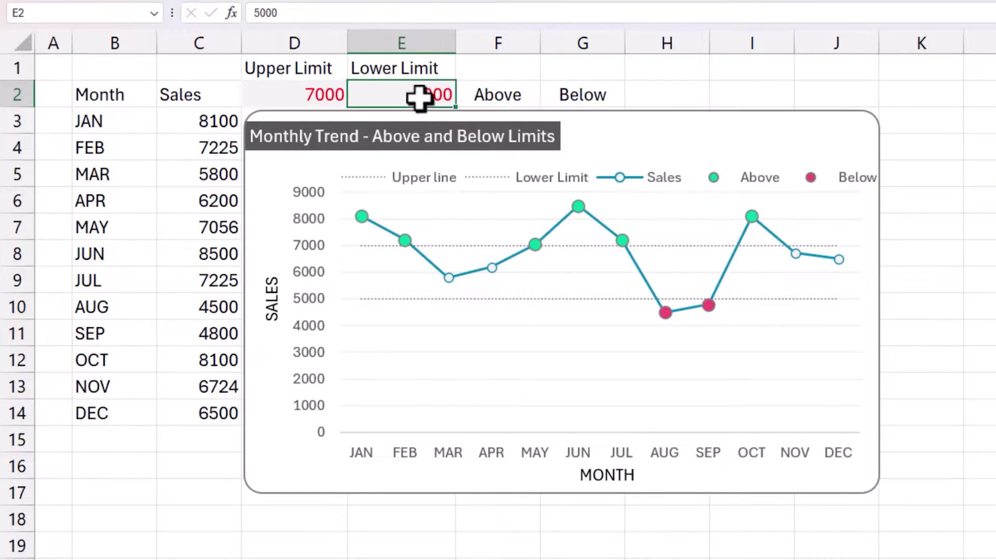
pyautogui.click(338, 98)
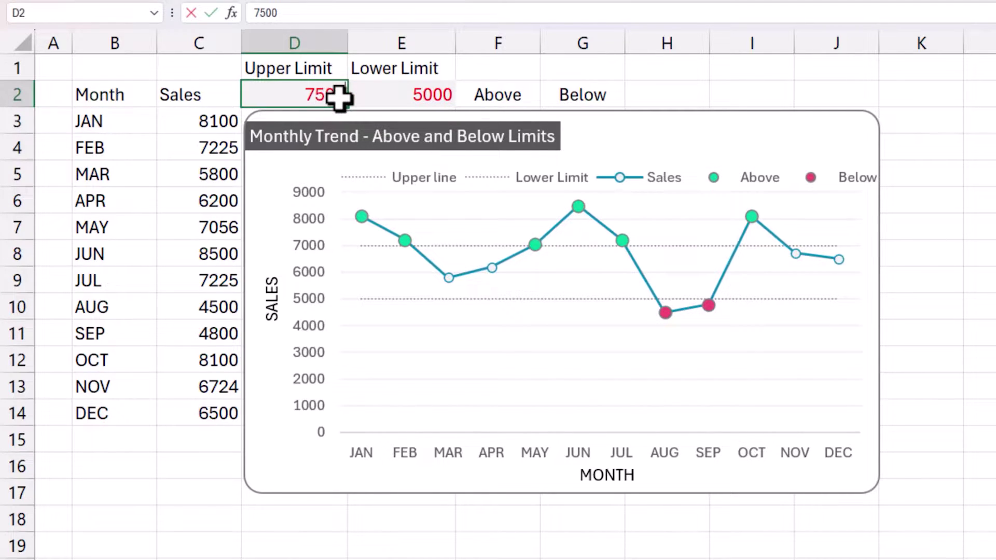
pyautogui.press('Return')
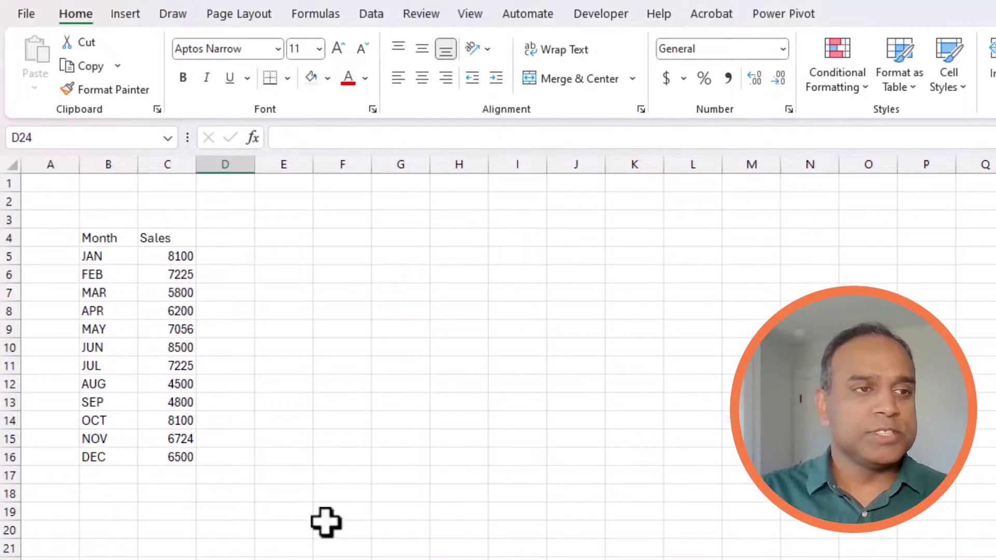
# - Insert a Line with Markers chart of the Month and Sales data B4:C16, placed beside the table
pyautogui.keyDown('ctrl'); pyautogui.scroll(2, 325, 520); pyautogui.keyUp('ctrl')
pyautogui.click(171, 264)
pyautogui.moveTo(174, 318); pyautogui.dragTo(218, 546)
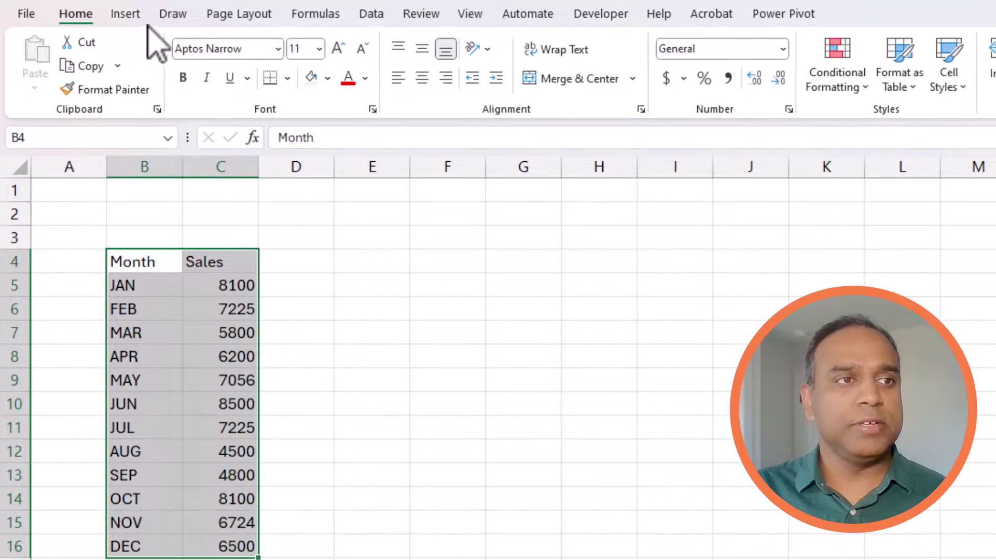
pyautogui.click(125, 13)
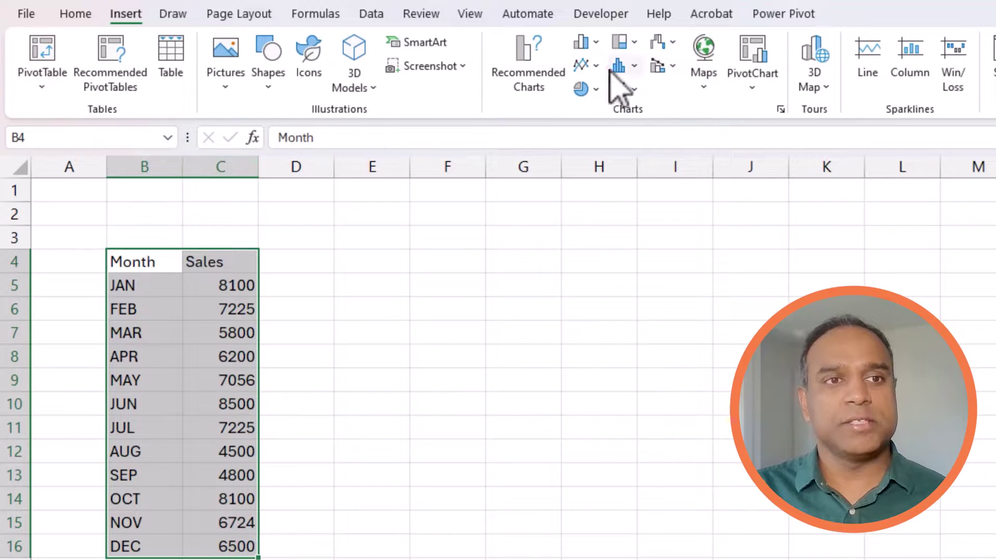
pyautogui.click(589, 66)
pyautogui.click(754, 135)
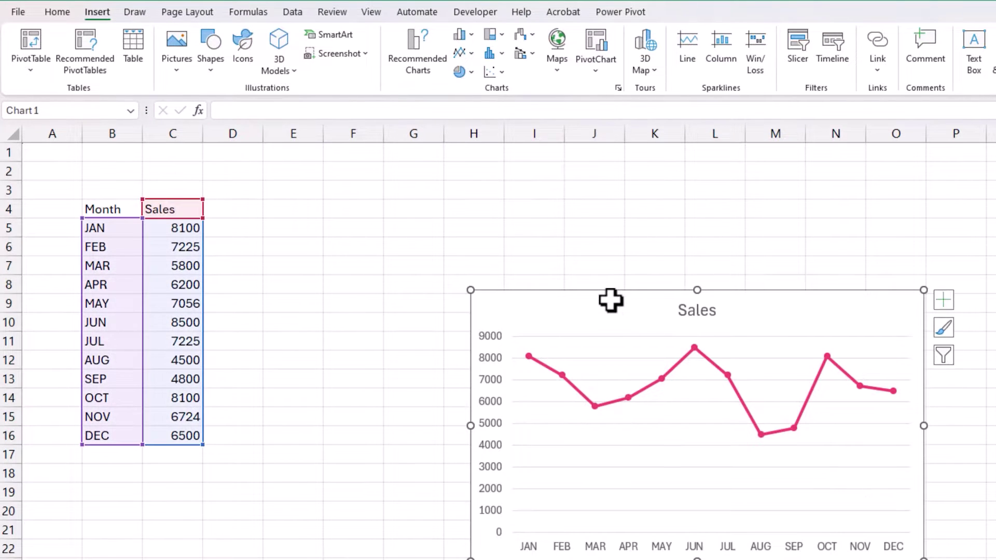
pyautogui.moveTo(591, 289); pyautogui.dragTo(485, 213)
pyautogui.moveTo(417, 207); pyautogui.dragTo(462, 202)
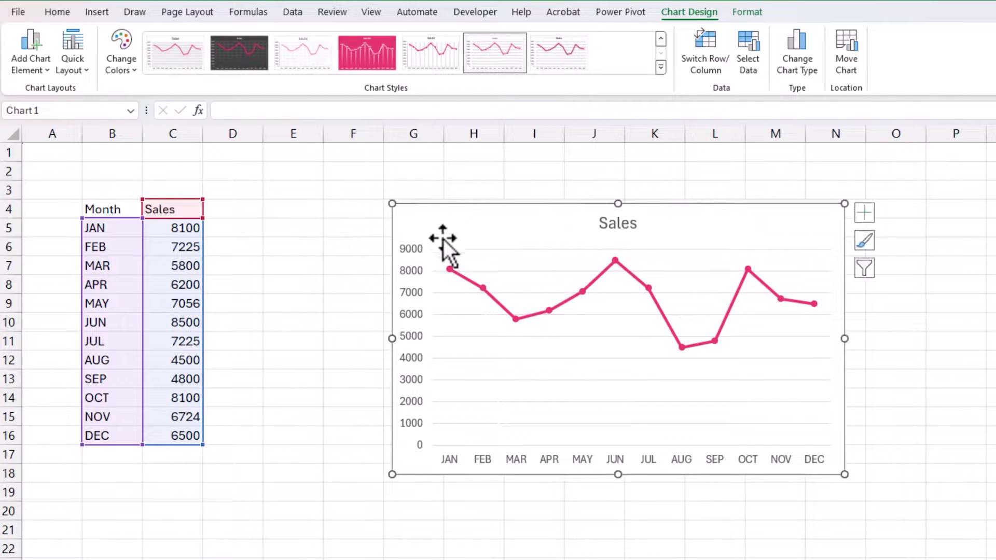
# - Add the headers 'Upper Limit' and 'Lower Limit' in D4 and E4
pyautogui.click(254, 233)
pyautogui.press('Up')
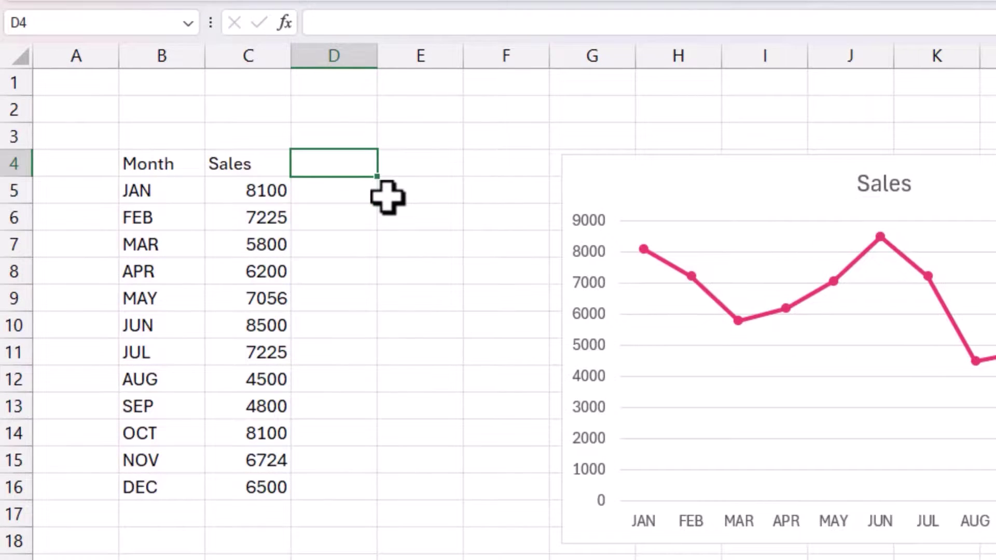
pyautogui.write('Upper Lim')
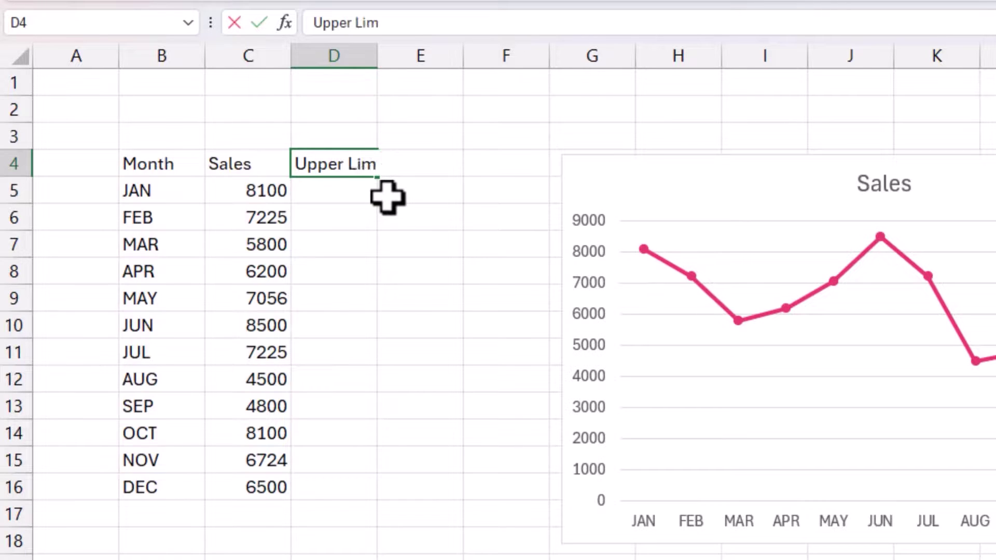
pyautogui.write('it')
pyautogui.press('Tab')
pyautogui.write('Lowe')
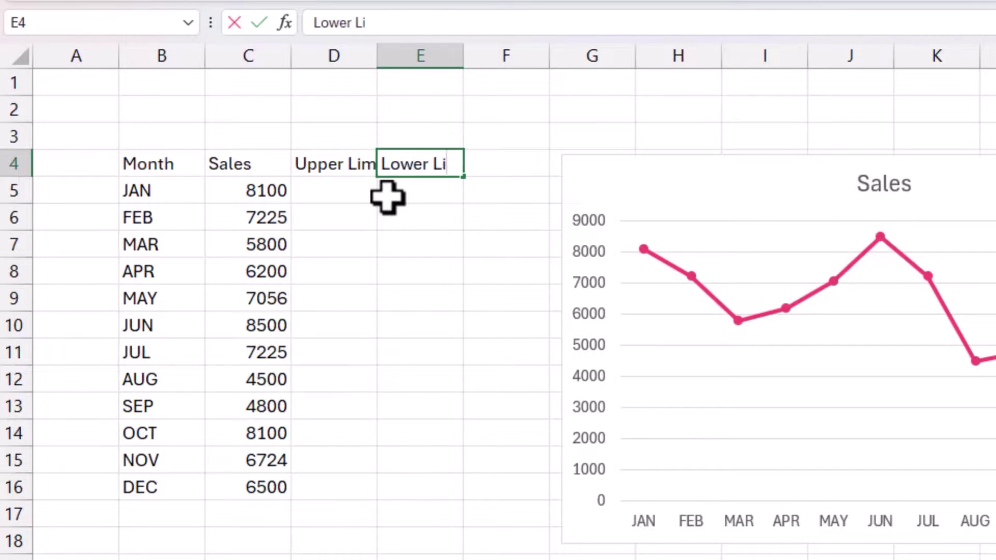
pyautogui.write('r Limit')
pyautogui.press('Return')
# - Enter the limit values 7000 in D3 and 5000 in E3
pyautogui.click(366, 134)
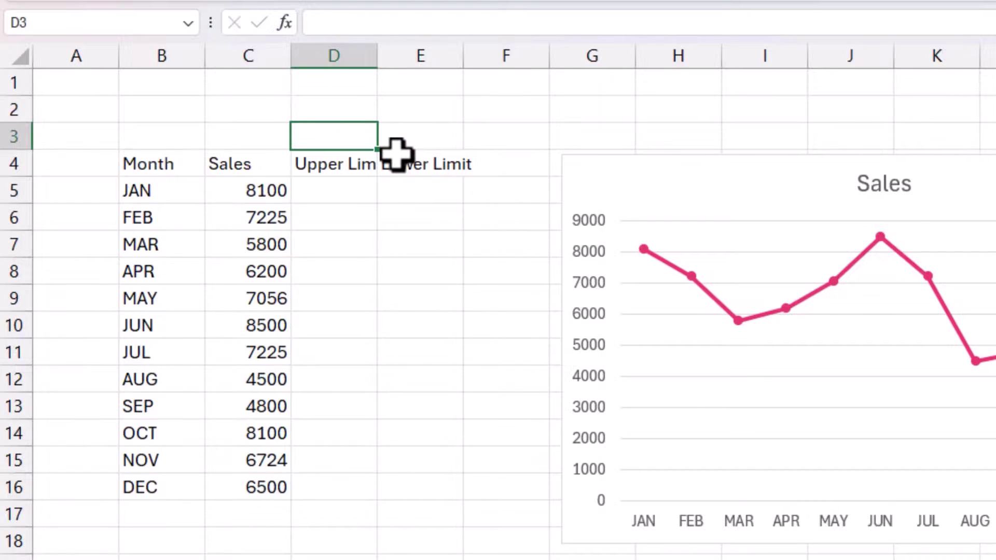
pyautogui.write('7000')
pyautogui.press('Tab')
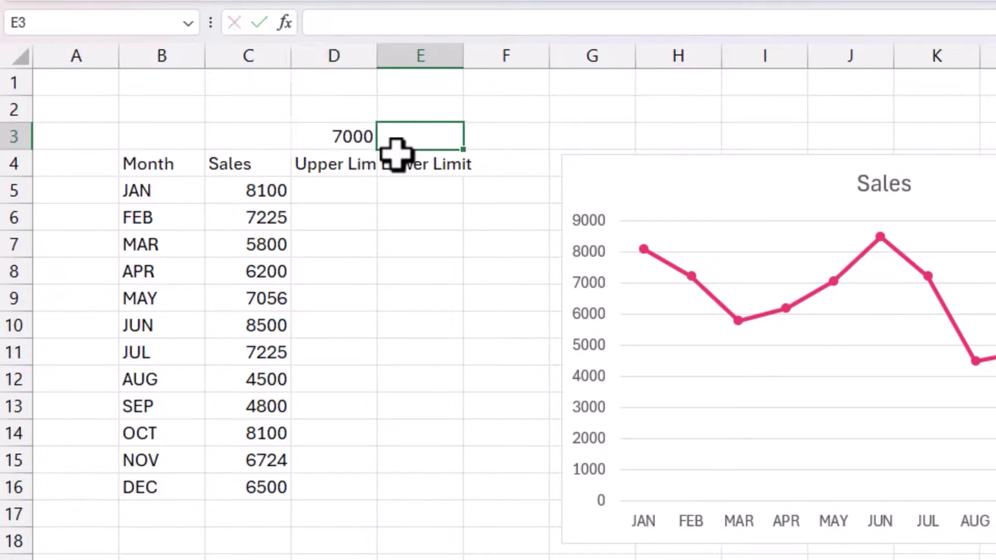
pyautogui.click(349, 138)
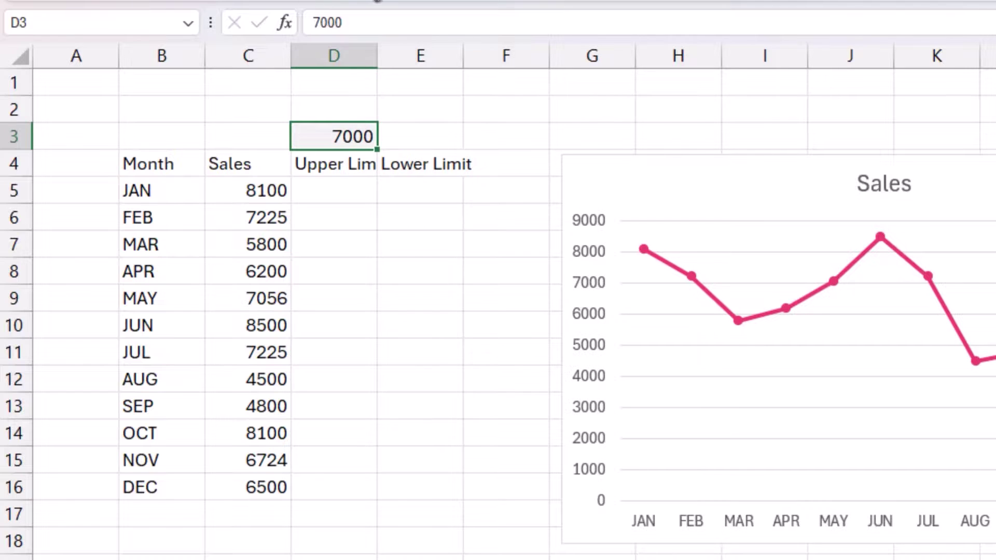
pyautogui.click(406, 138)
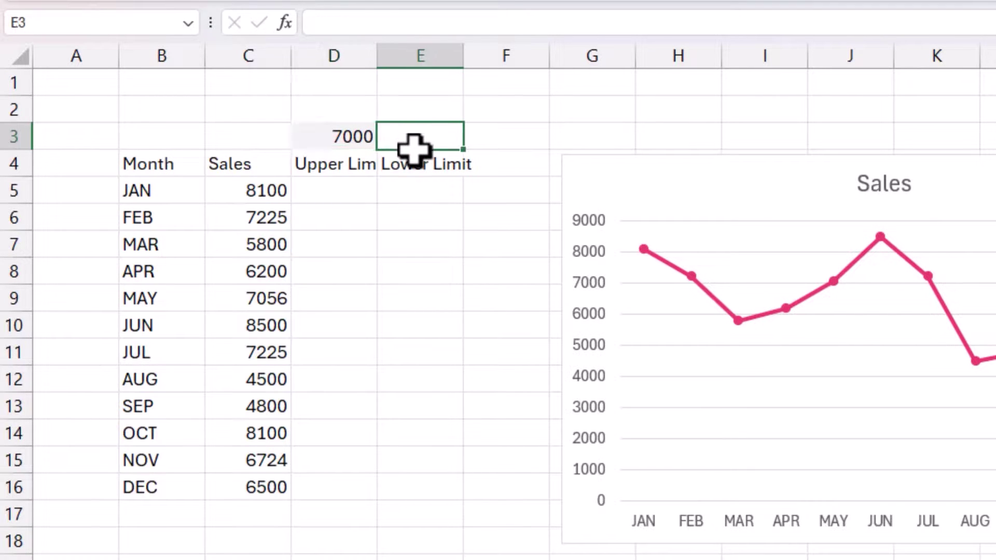
pyautogui.write('5000')
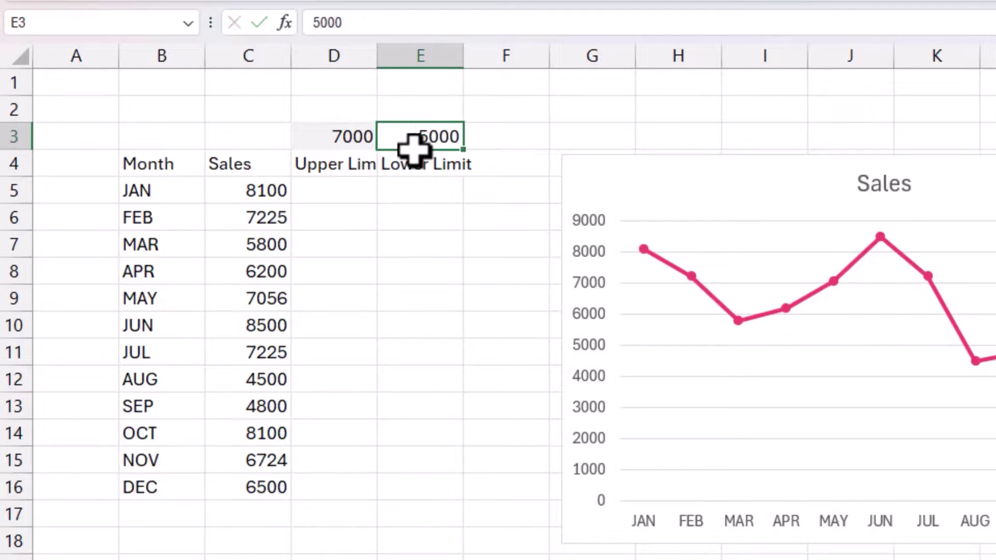
pyautogui.hotkey('ctrl', 'Return')
# - Fill the Upper Limit column D5:D16 with the formula =$D$3
pyautogui.click(358, 196)
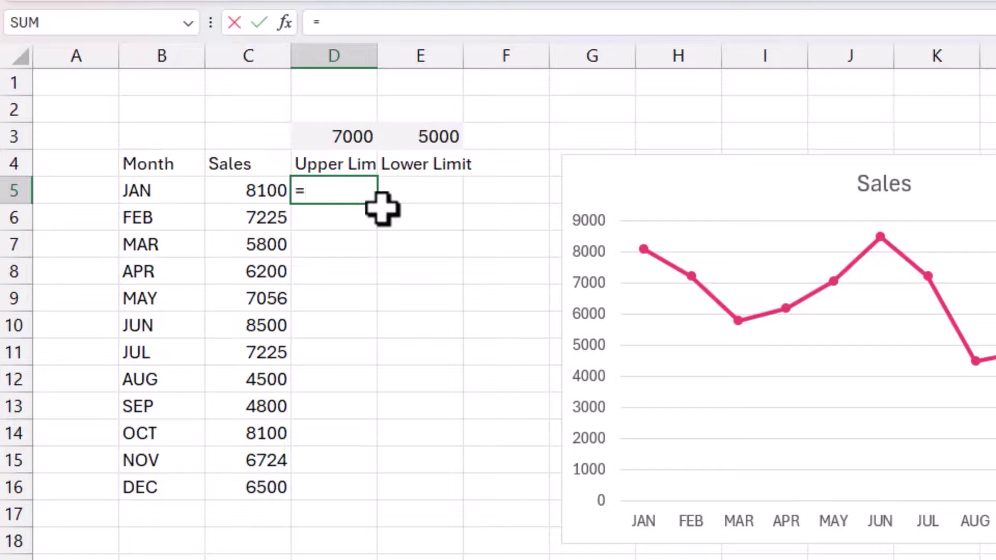
pyautogui.write('=')
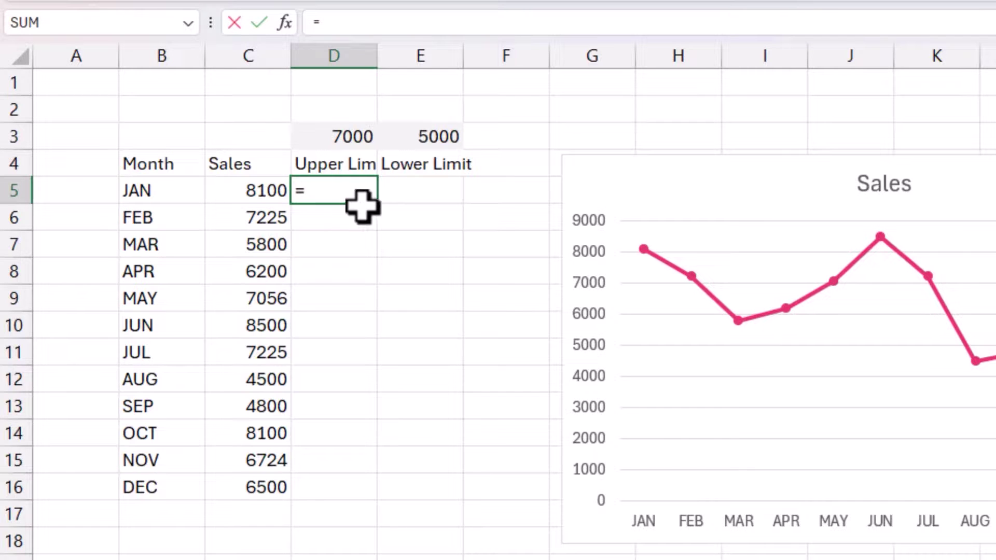
pyautogui.click(347, 139)
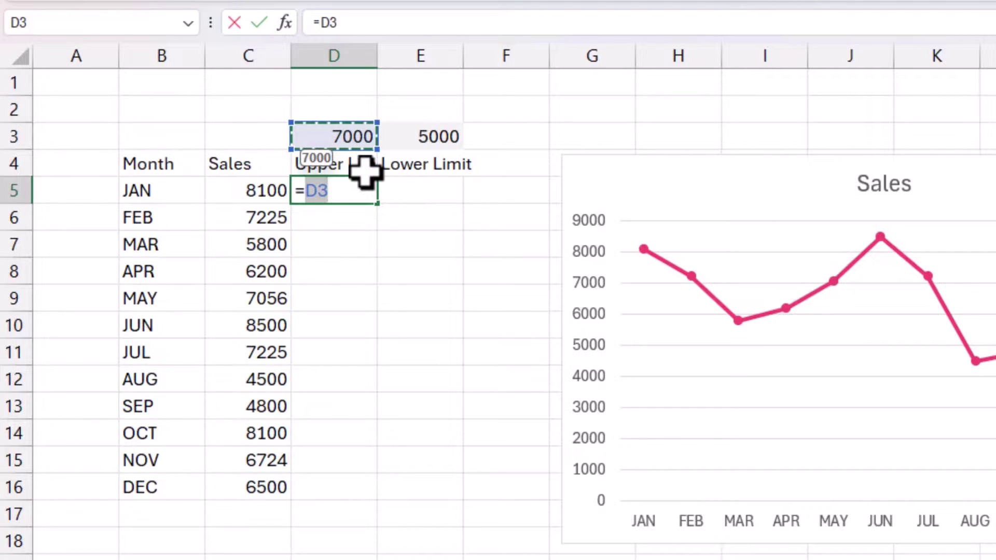
pyautogui.press('F4')
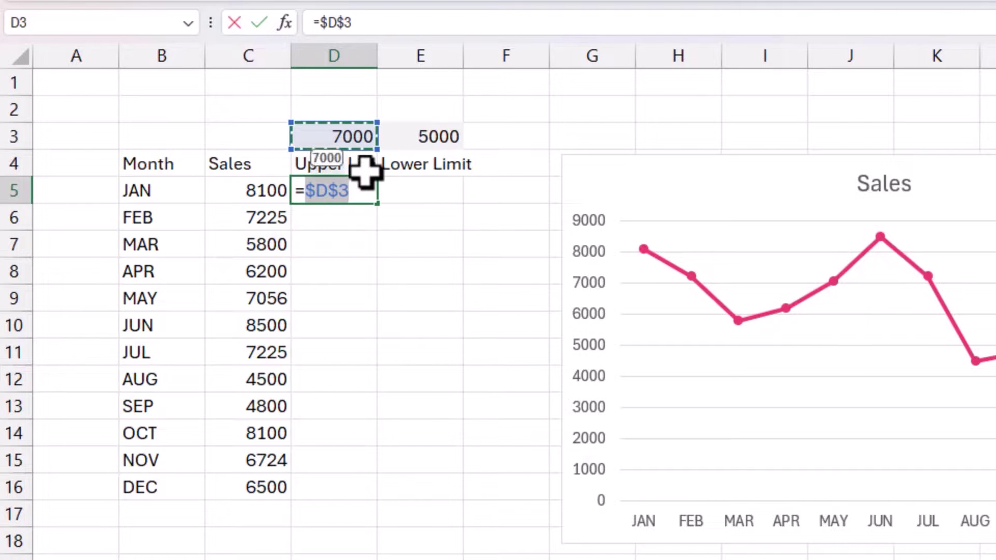
pyautogui.press('Return')
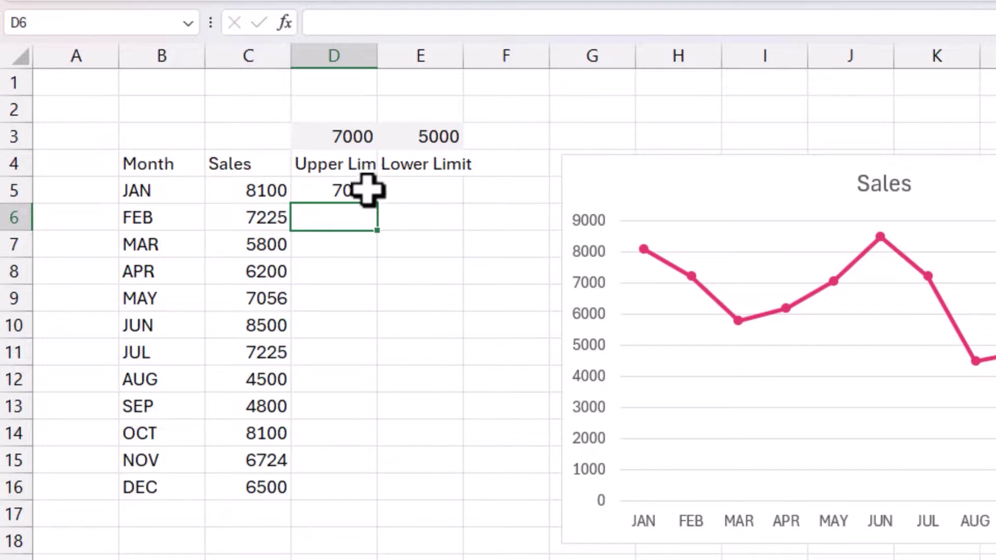
pyautogui.click(363, 191)
pyautogui.moveTo(377, 206); pyautogui.dragTo(366, 502)
# - Fill the Lower Limit column E5:E16 with the formula =$E$3
pyautogui.click(409, 200)
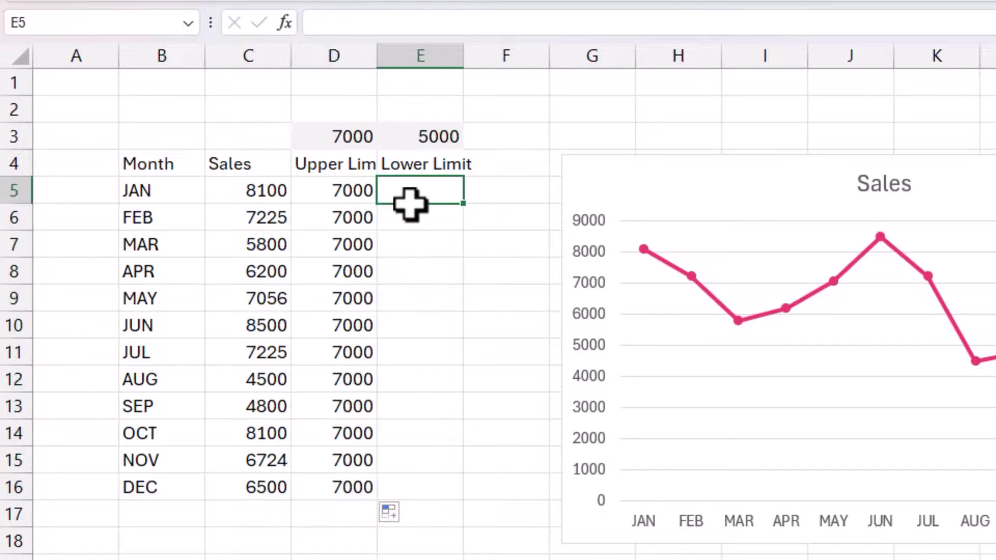
pyautogui.write('=')
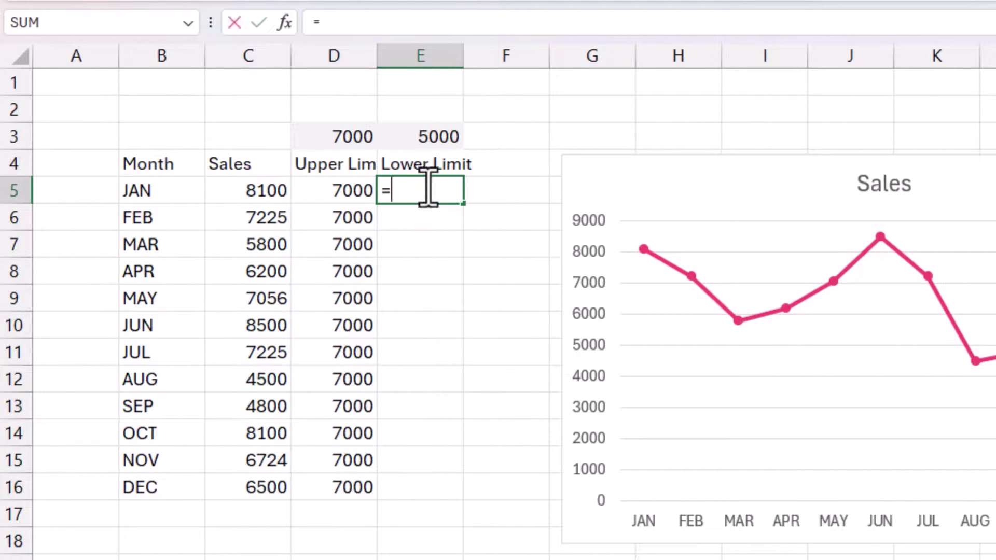
pyautogui.click(422, 138)
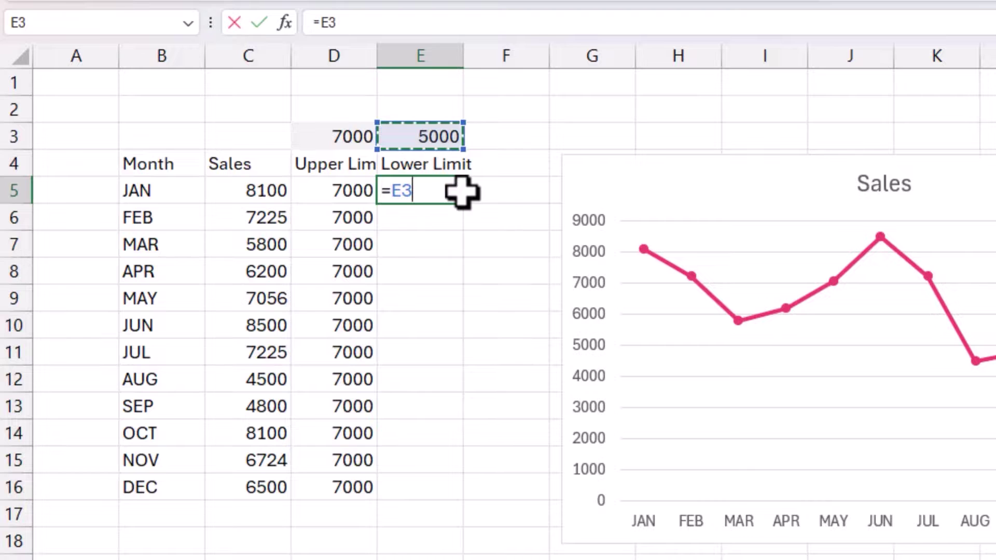
pyautogui.press('F4')
pyautogui.press('Return')
pyautogui.click(461, 191)
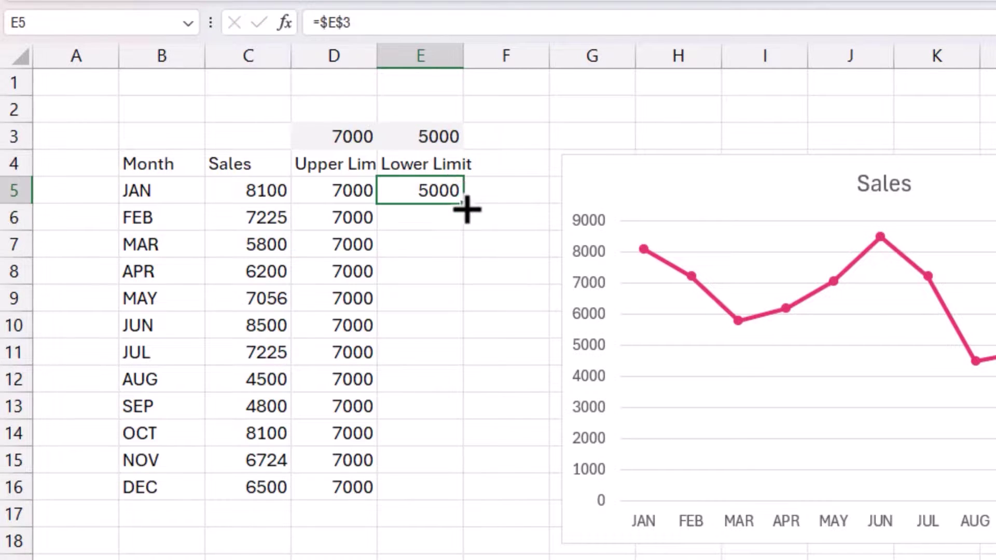
pyautogui.moveTo(466, 209); pyautogui.dragTo(431, 497)
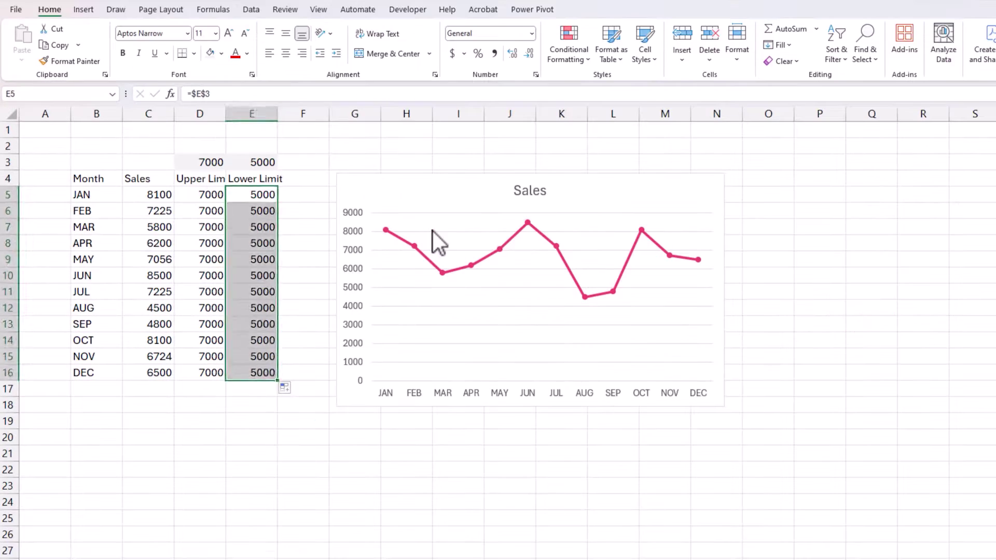
# - Add an Upper Limit series to the chart, named from D4 with values D5:D16
pyautogui.rightClick(723, 251)
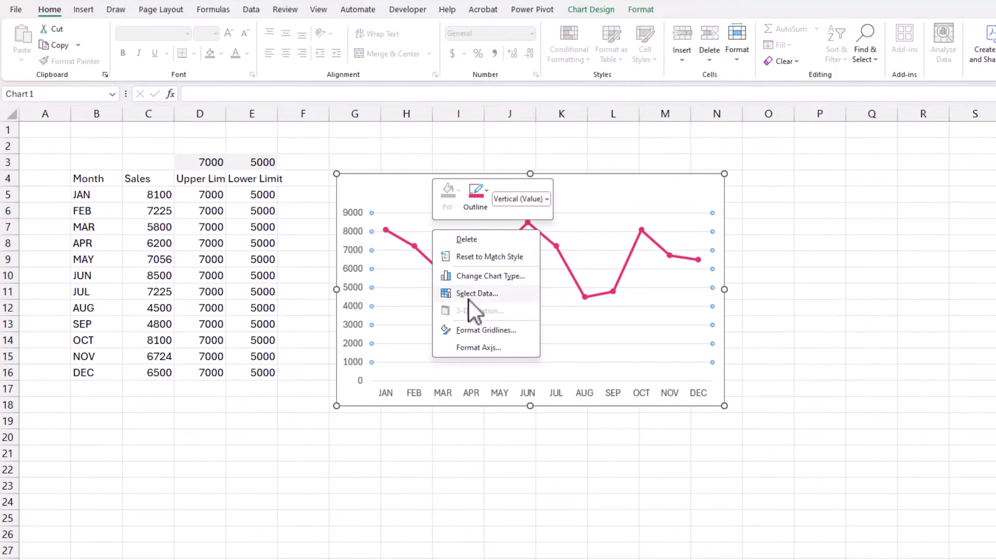
pyautogui.click(473, 295)
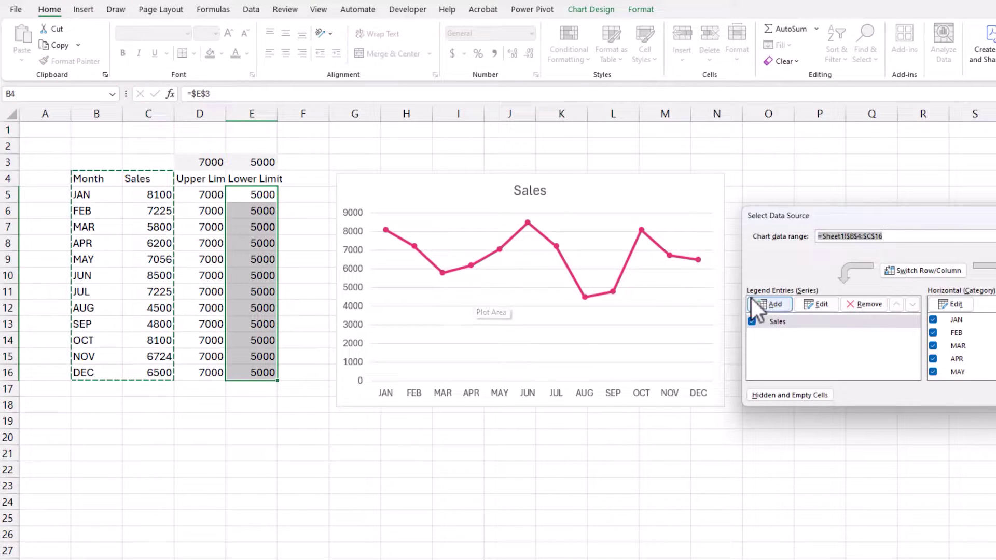
pyautogui.moveTo(783, 217); pyautogui.dragTo(431, 278)
pyautogui.click(435, 364)
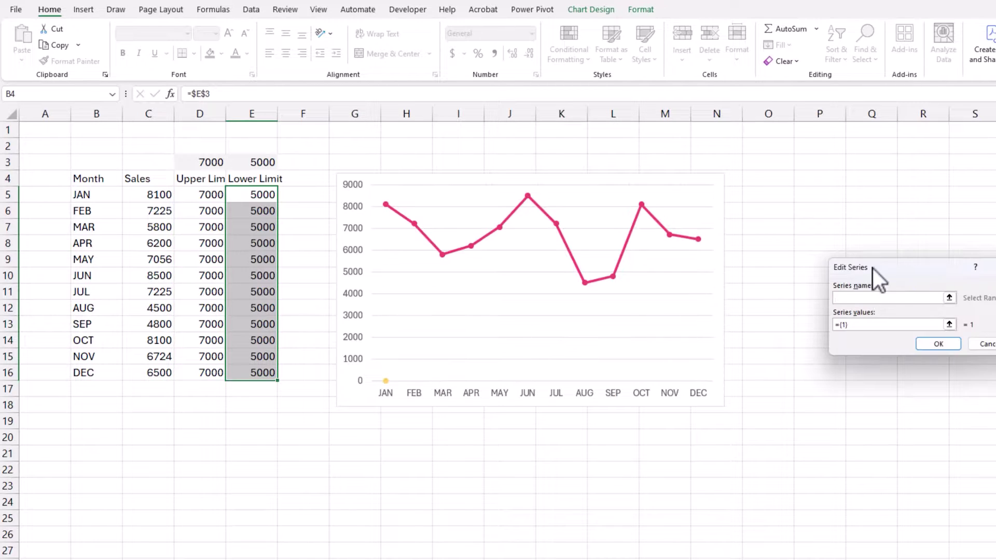
pyautogui.moveTo(885, 270); pyautogui.dragTo(542, 222)
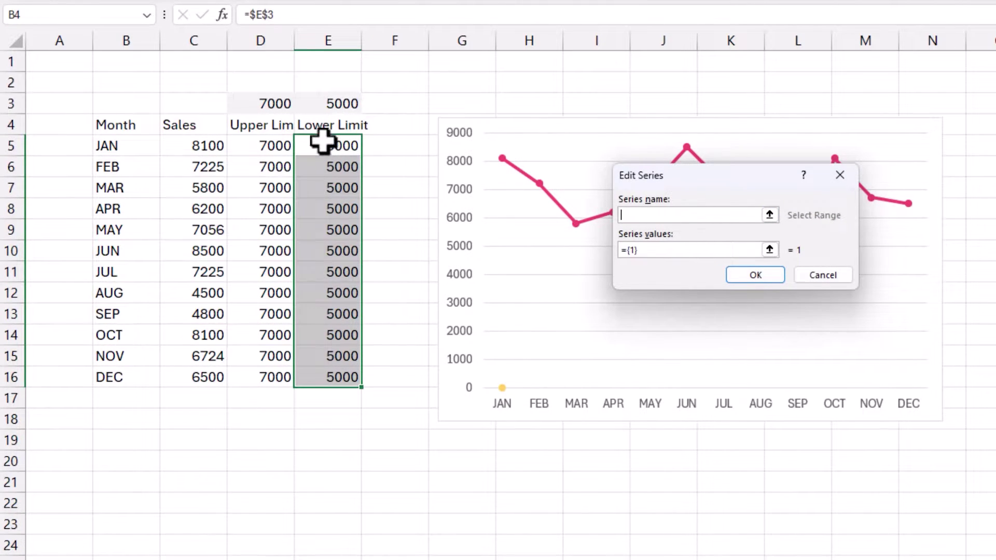
pyautogui.click(208, 177)
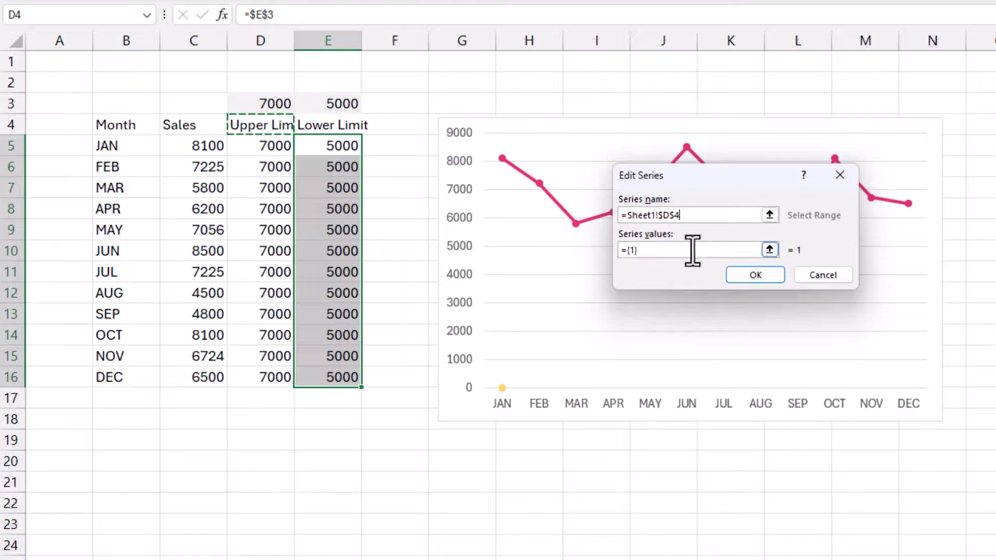
pyautogui.moveTo(693, 251); pyautogui.dragTo(605, 259)
pyautogui.press('BackSpace')
pyautogui.moveTo(266, 149); pyautogui.dragTo(276, 370)
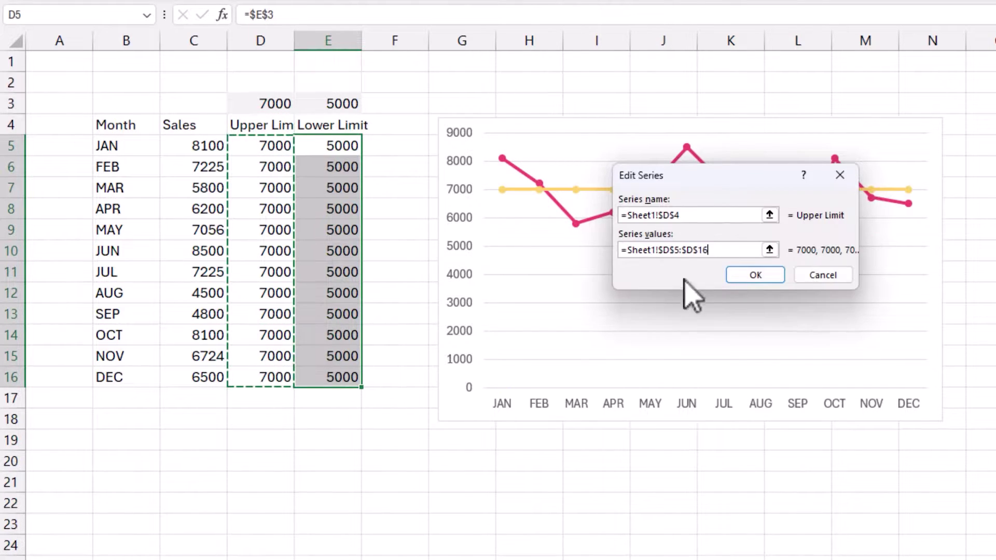
pyautogui.click(743, 278)
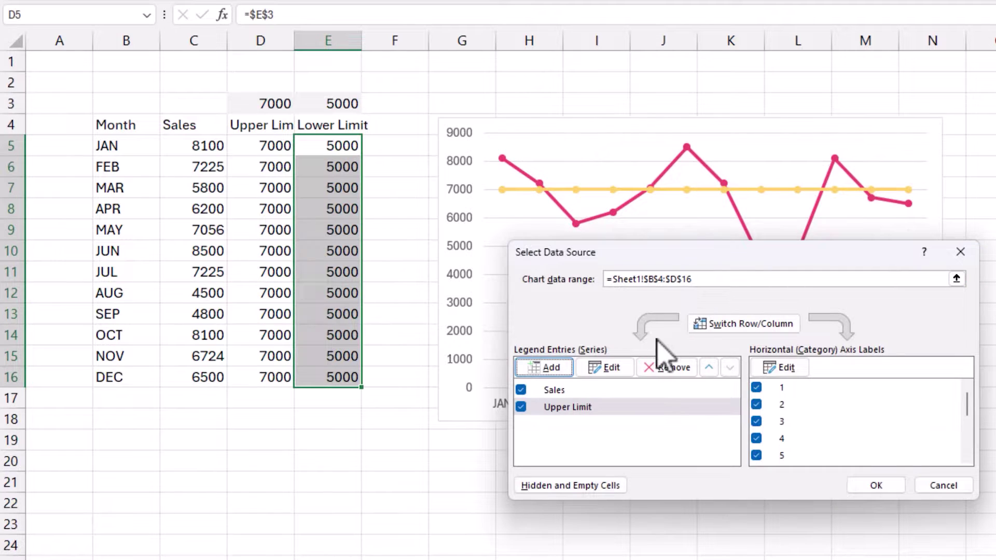
# - Add a Lower Limit series, named from E4 with values E5:E16
pyautogui.click(560, 368)
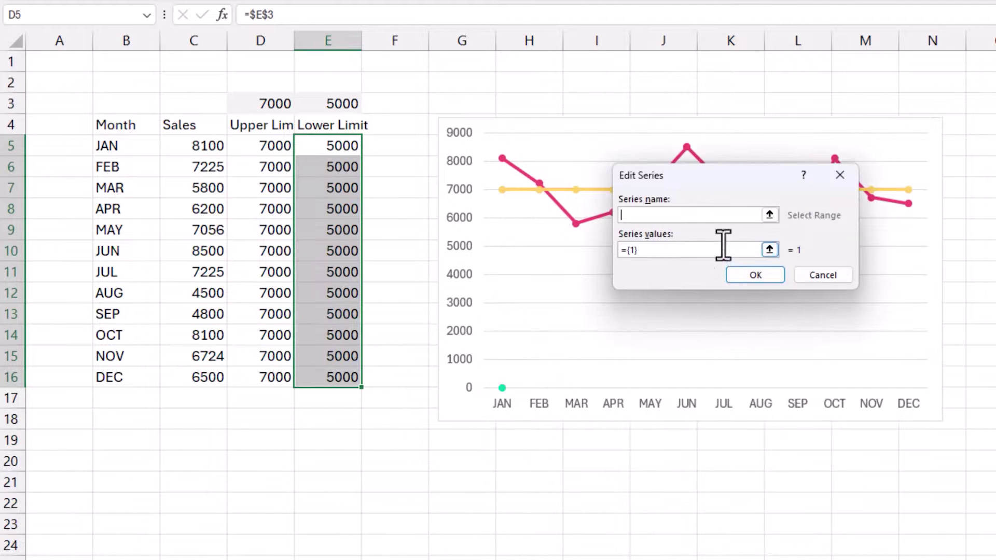
pyautogui.click(361, 126)
pyautogui.moveTo(652, 251); pyautogui.dragTo(601, 251)
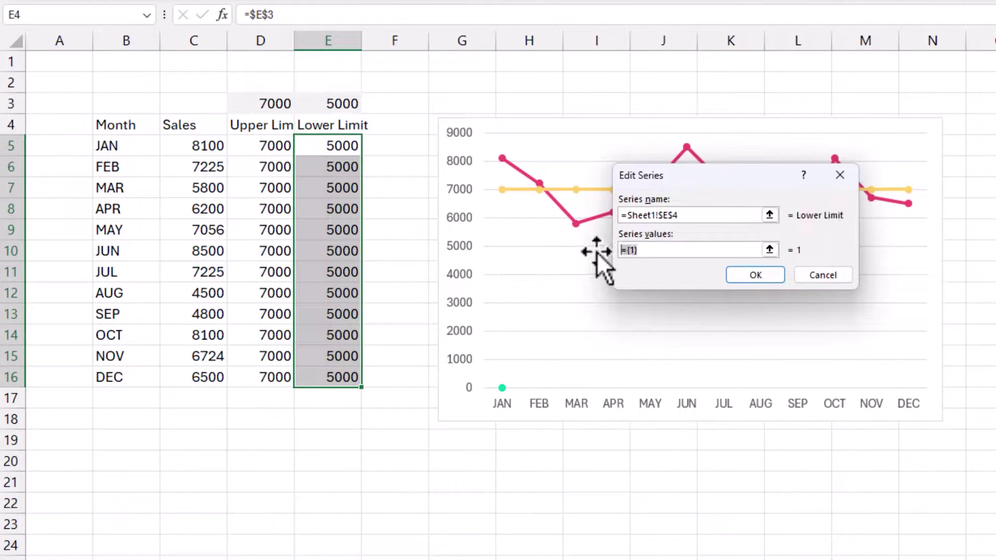
pyautogui.press('BackSpace')
pyautogui.moveTo(351, 147); pyautogui.dragTo(350, 377)
pyautogui.press('Return')
# - Use the months B5:B16 as horizontal axis labels and apply the data changes
pyautogui.click(796, 369)
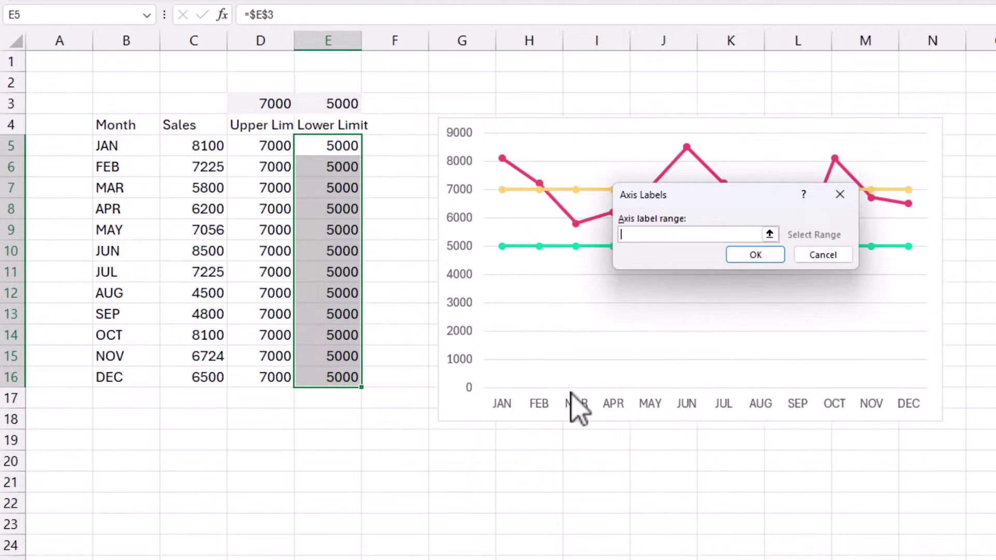
pyautogui.moveTo(142, 144); pyautogui.dragTo(158, 379)
pyautogui.press('Return')
pyautogui.click(856, 485)
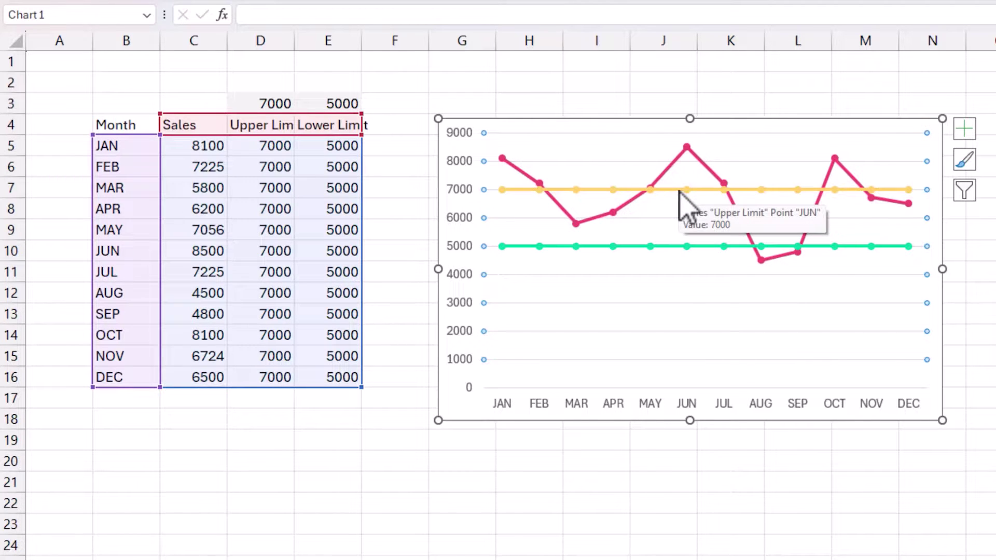
# - Turn on the chart legend and position it at the Top
pyautogui.click(964, 128)
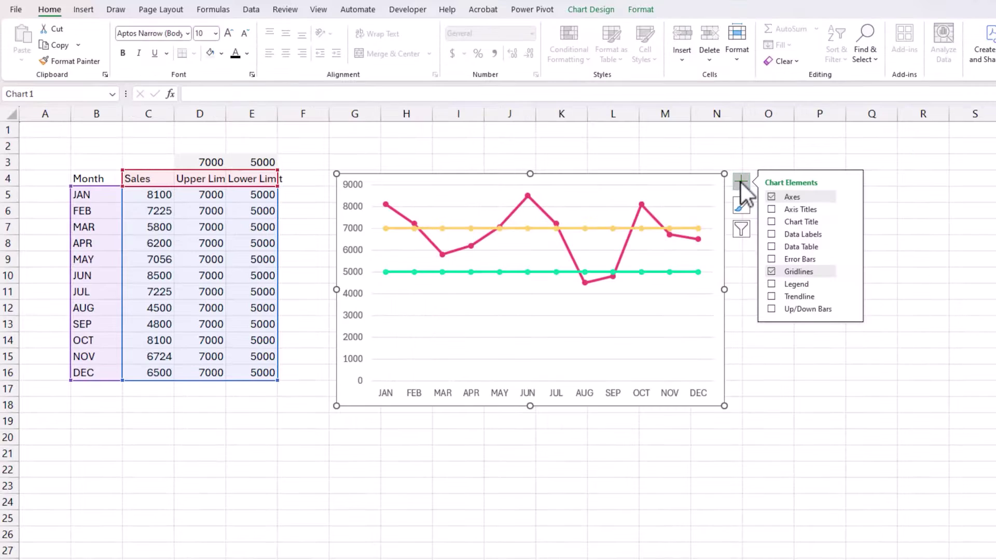
pyautogui.click(771, 284)
pyautogui.click(850, 284)
pyautogui.click(888, 304)
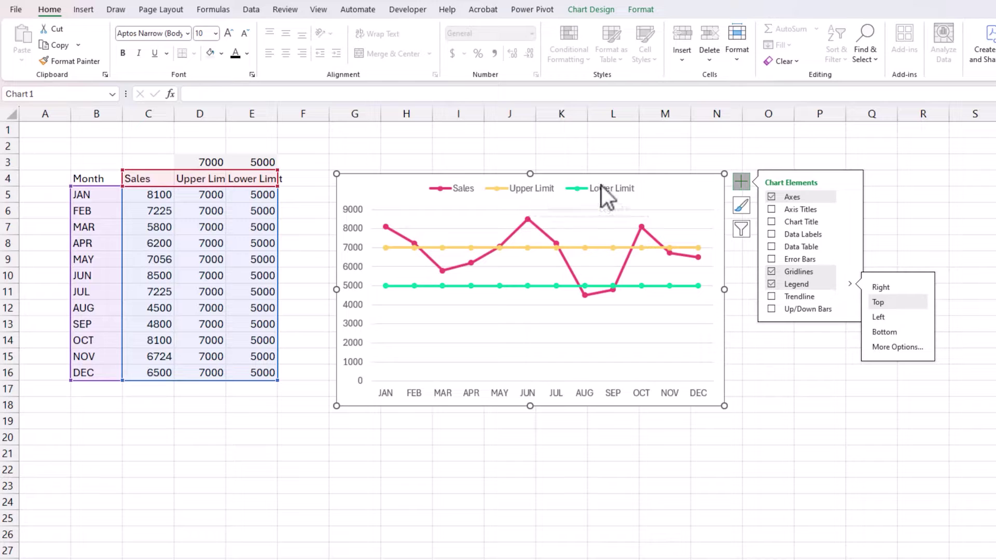
# - Make the Sales line a solid light-blue line 1.5 pt wide
pyautogui.rightClick(528, 219)
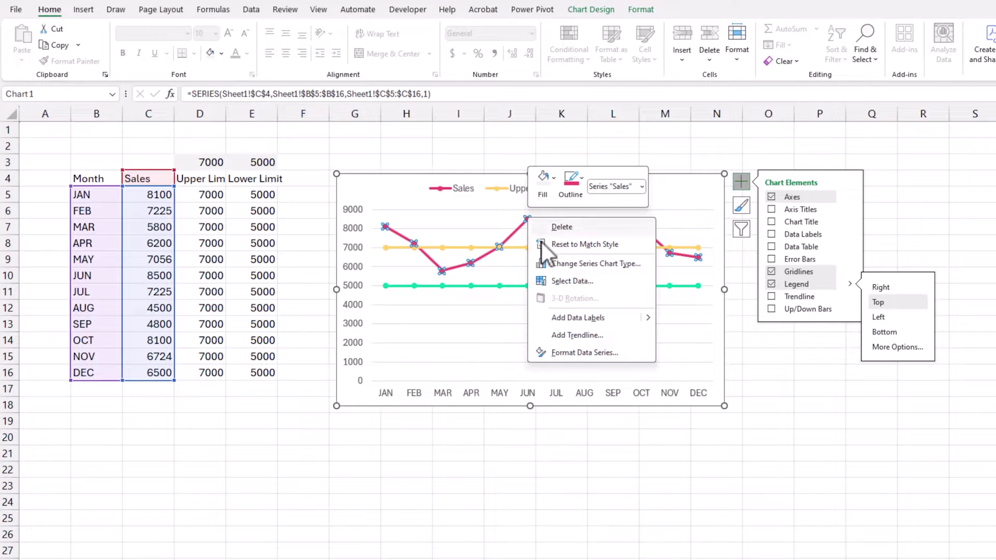
pyautogui.click(571, 354)
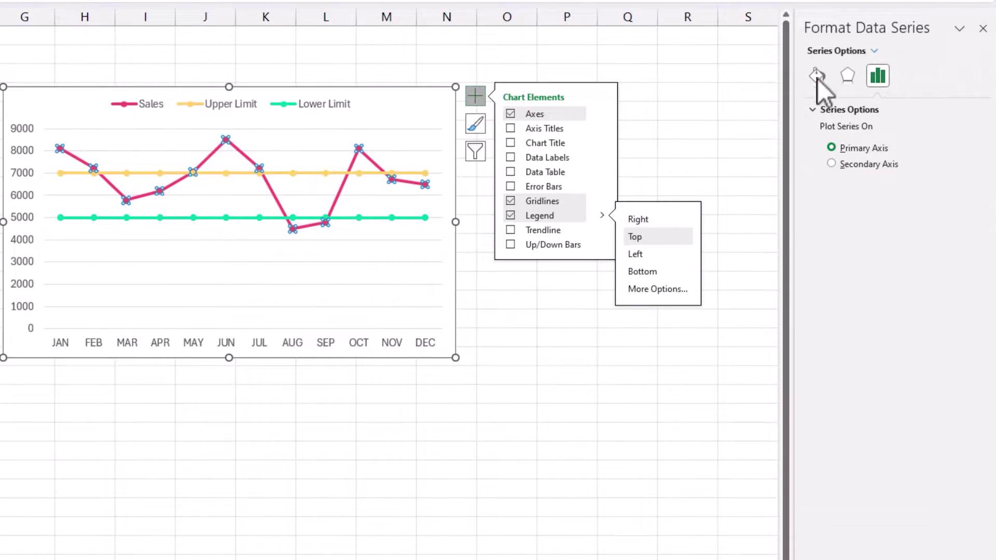
pyautogui.click(861, 98)
pyautogui.click(845, 168)
pyautogui.click(966, 226)
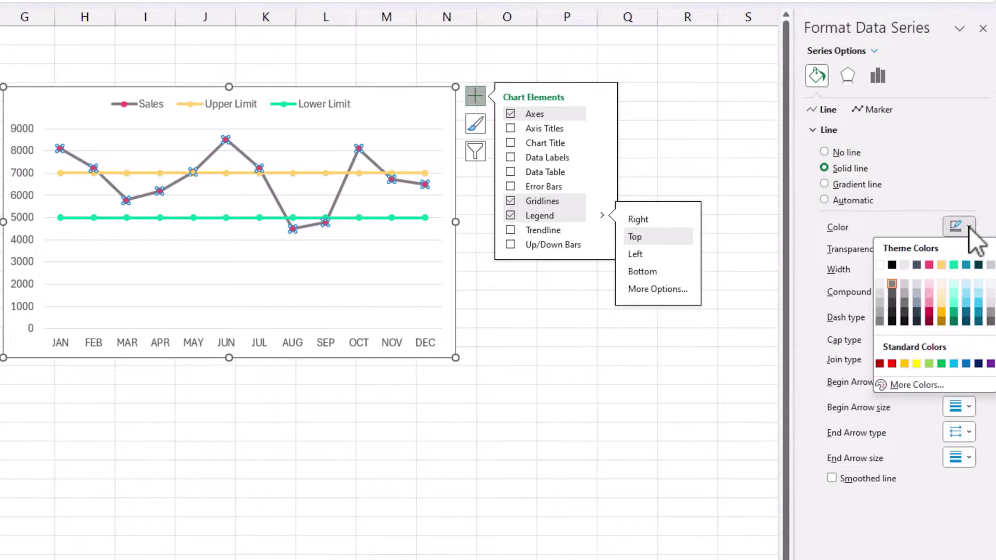
pyautogui.click(967, 297)
pyautogui.click(969, 272)
pyautogui.click(969, 273)
pyautogui.click(969, 272)
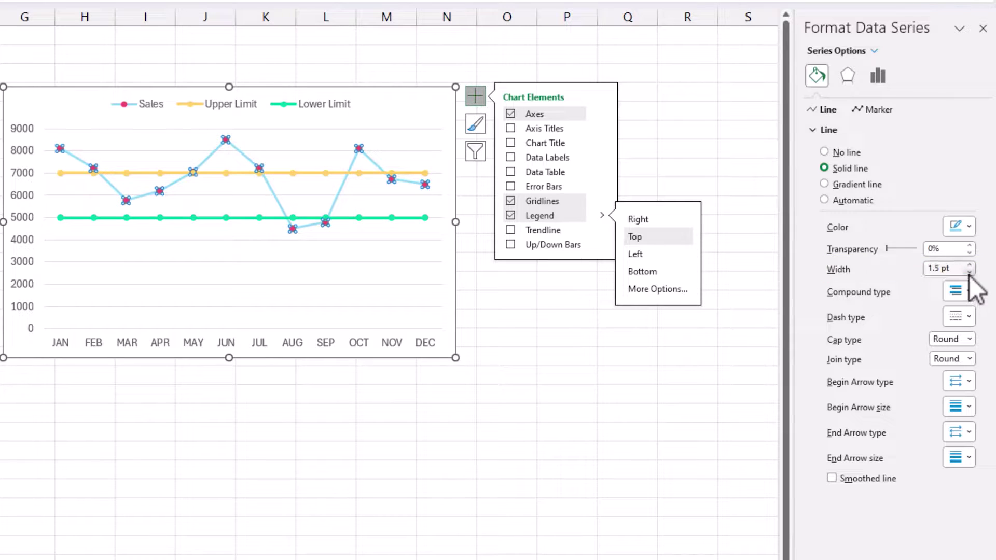
# - Give the Sales markers a solid light fill and a solid blue outline
pyautogui.click(864, 116)
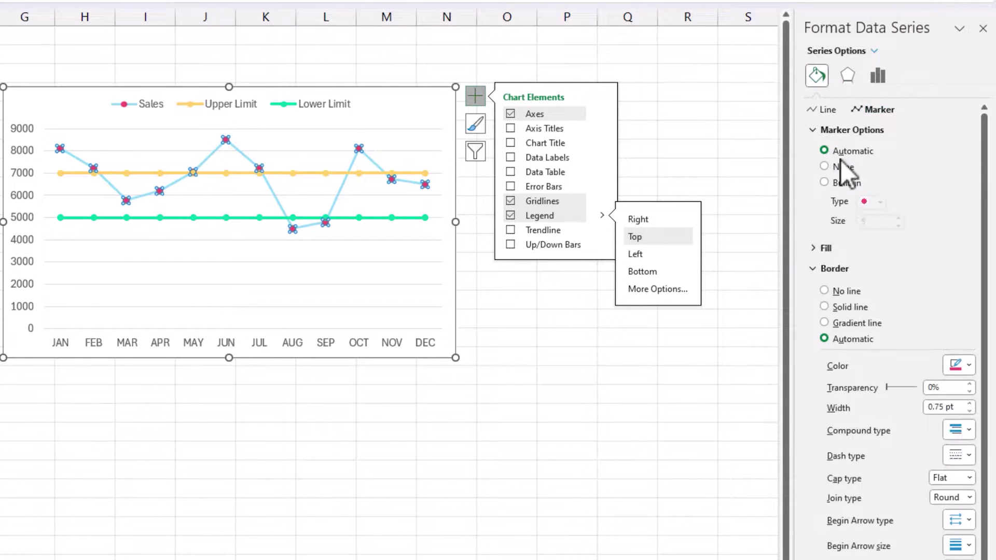
pyautogui.click(830, 249)
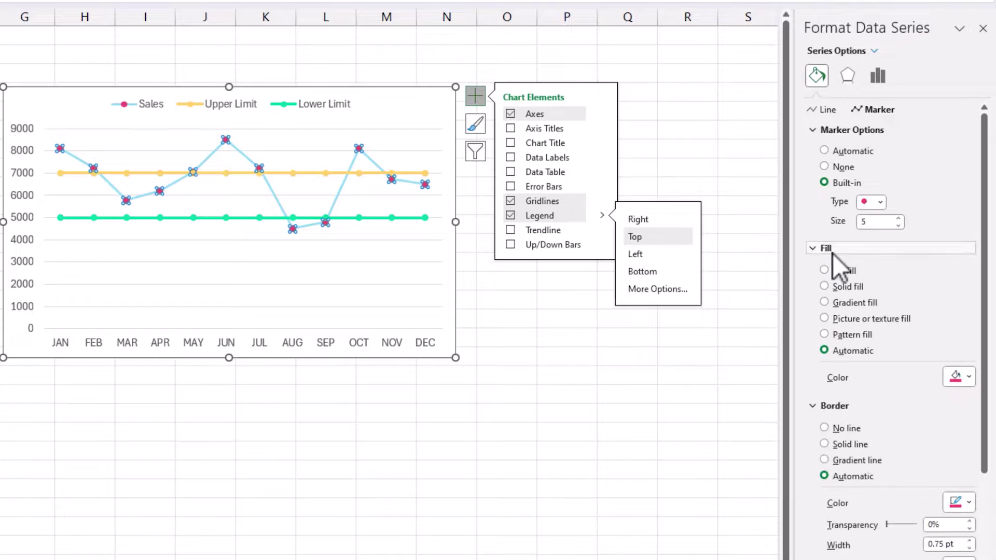
pyautogui.click(843, 288)
pyautogui.click(968, 377)
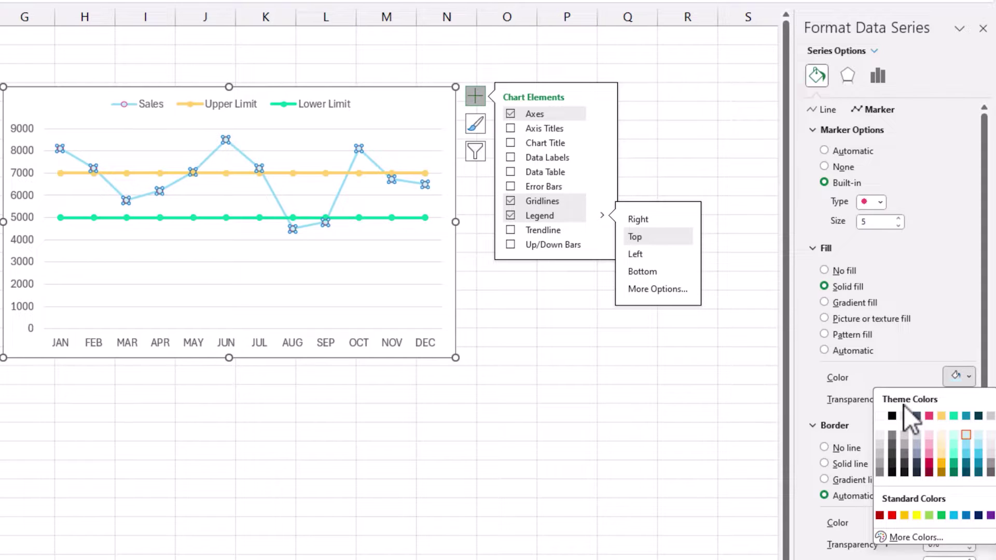
pyautogui.click(967, 440)
pyautogui.scroll(-1, 944, 415)
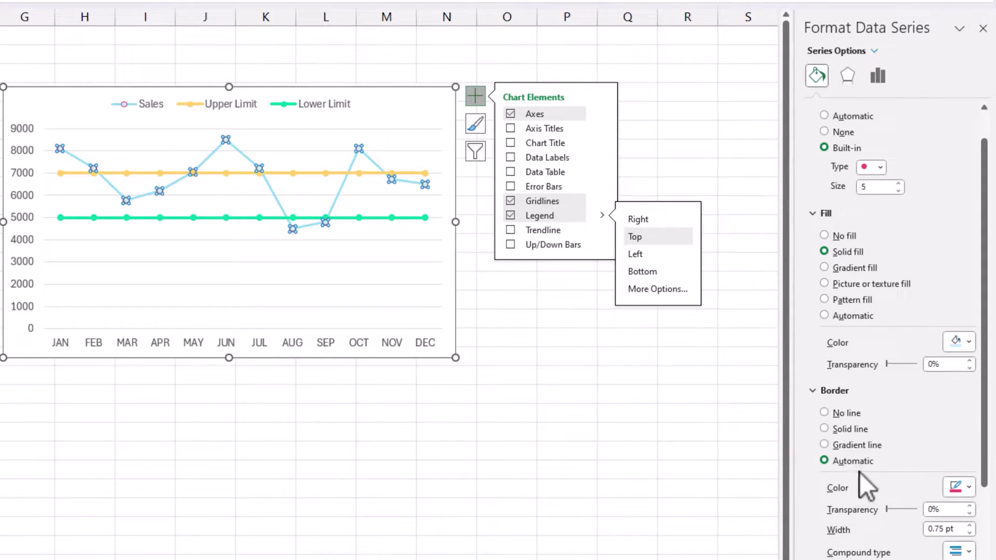
pyautogui.click(849, 430)
pyautogui.click(962, 480)
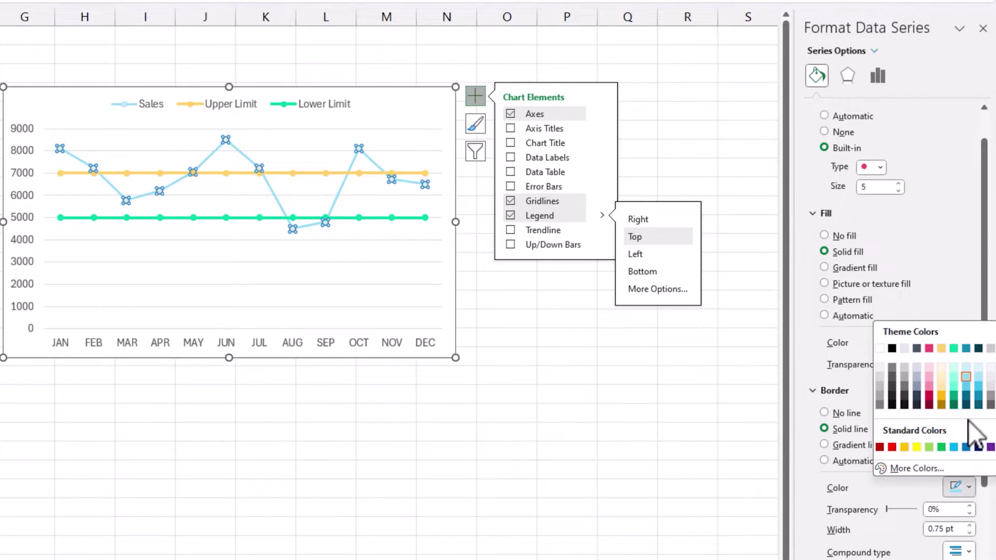
pyautogui.click(967, 396)
pyautogui.click(571, 412)
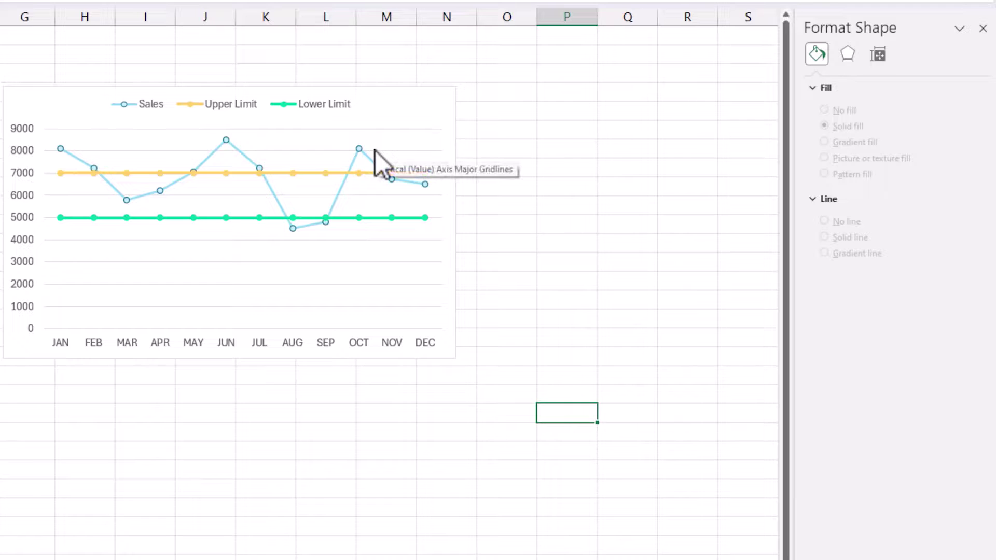
# - Make the Upper Limit line a solid 1 pt dotted line
pyautogui.rightClick(290, 174)
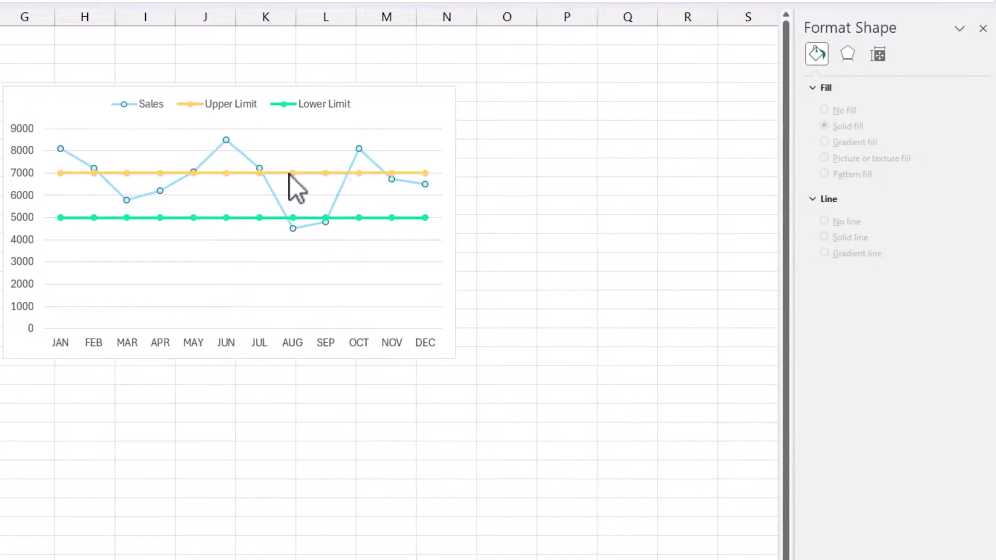
pyautogui.click(348, 337)
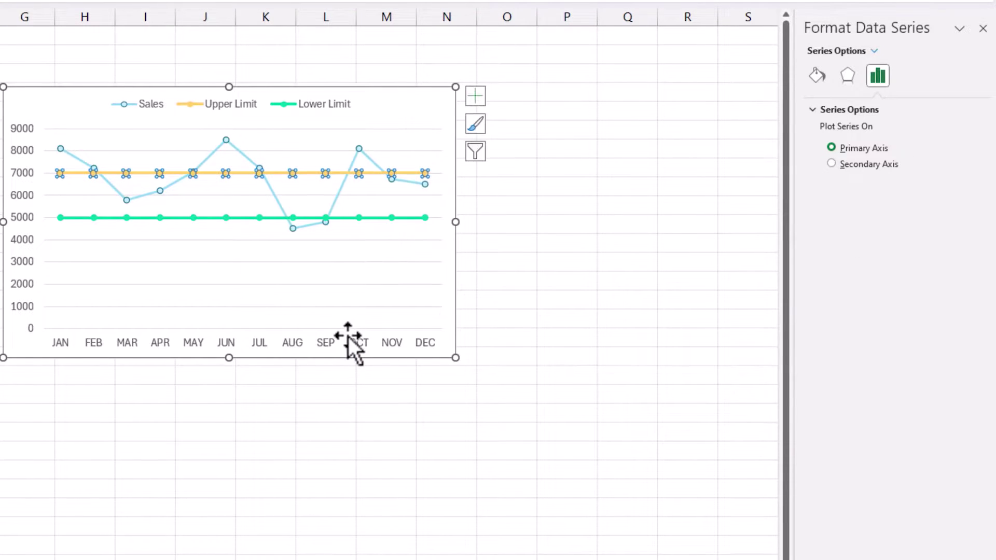
pyautogui.click(818, 78)
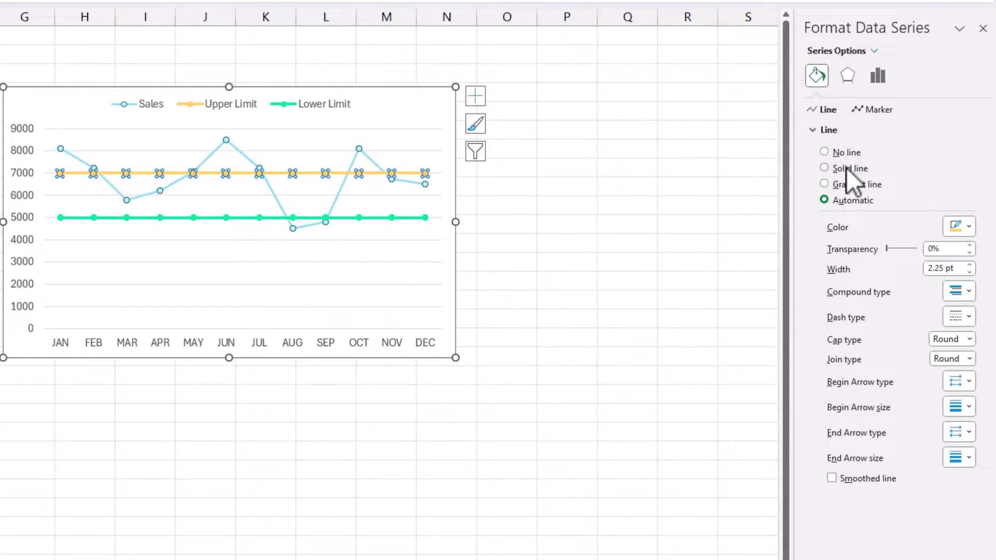
pyautogui.click(847, 168)
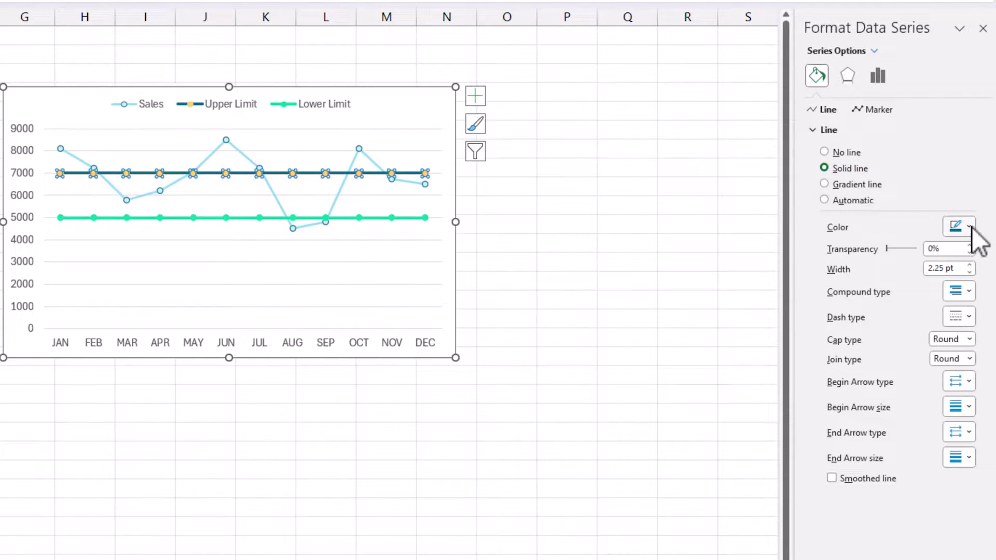
pyautogui.click(969, 272)
pyautogui.click(968, 272)
pyautogui.click(969, 272)
pyautogui.click(969, 272)
pyautogui.click(969, 272)
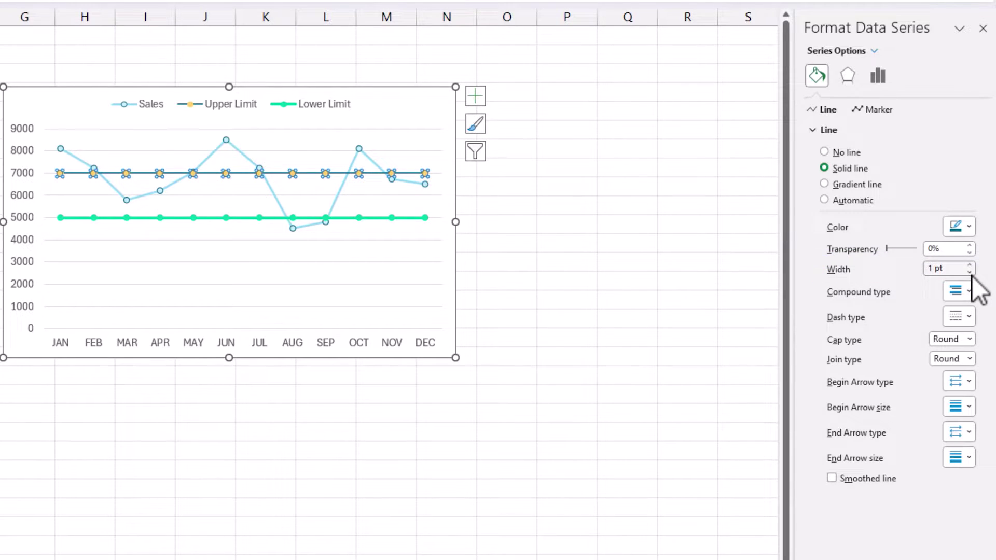
pyautogui.click(957, 317)
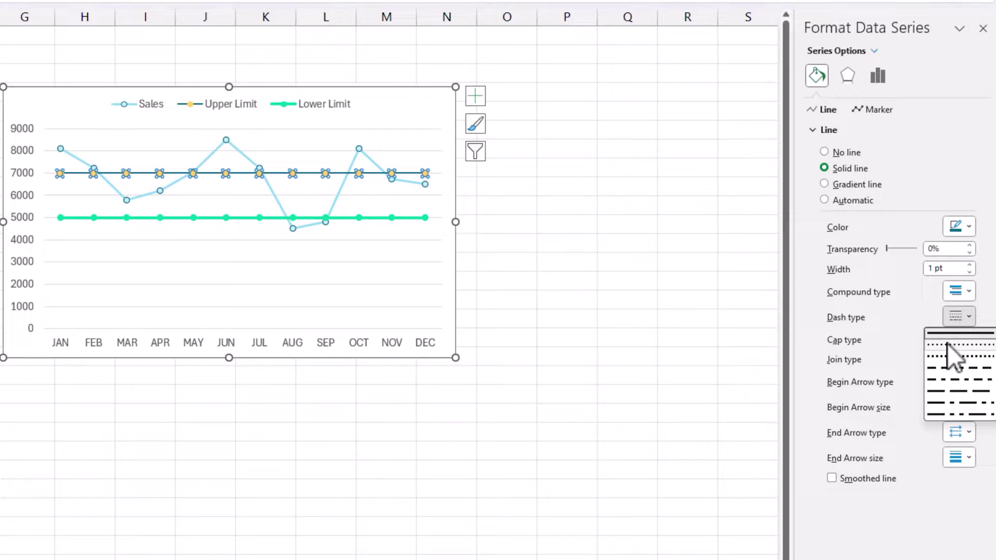
pyautogui.click(948, 343)
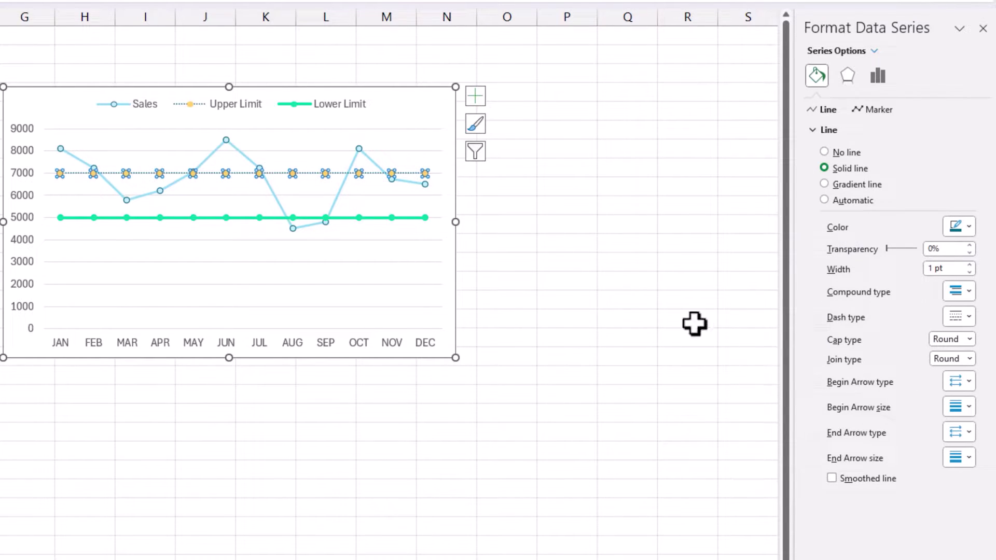
pyautogui.click(639, 281)
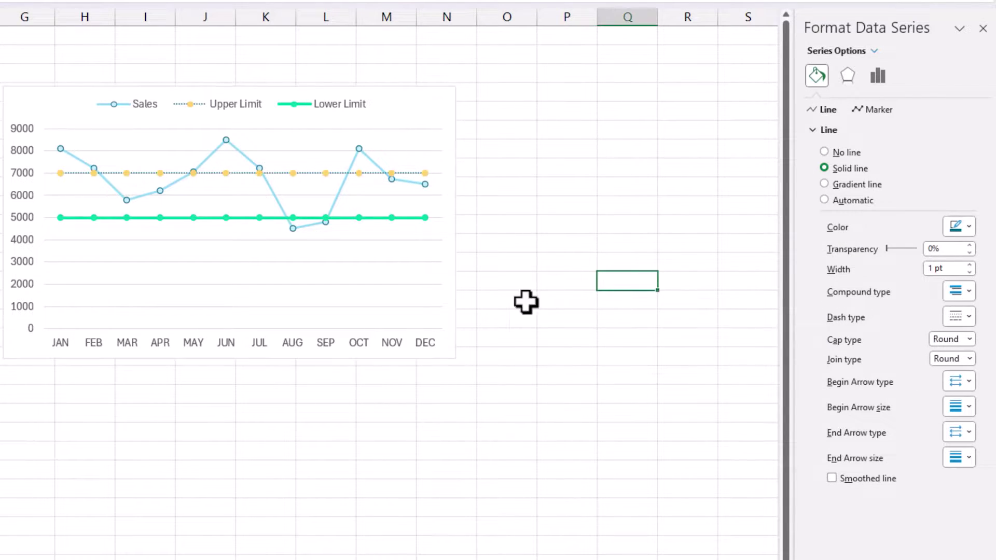
# - Set the Upper Limit series' Marker Options to None to remove its markers
pyautogui.rightClick(329, 175)
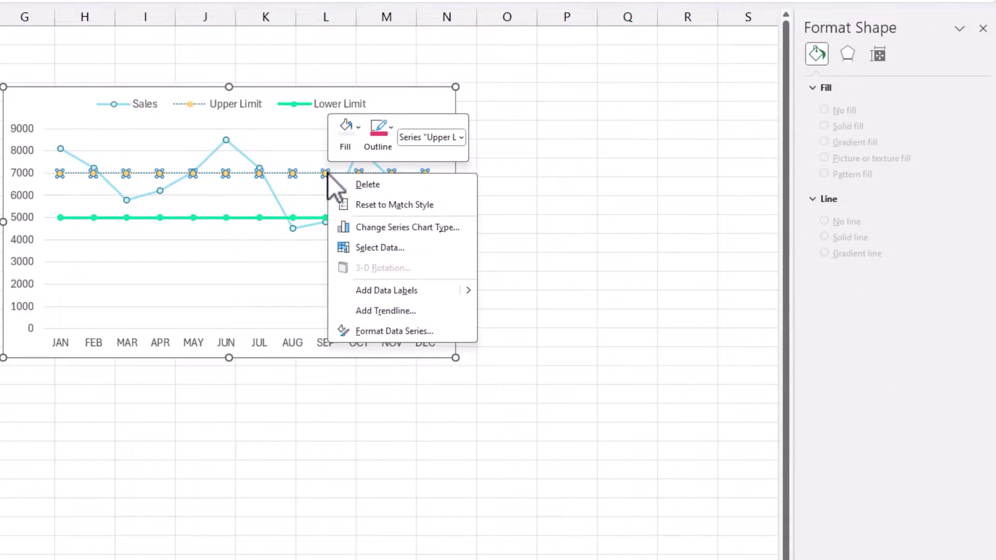
pyautogui.click(397, 331)
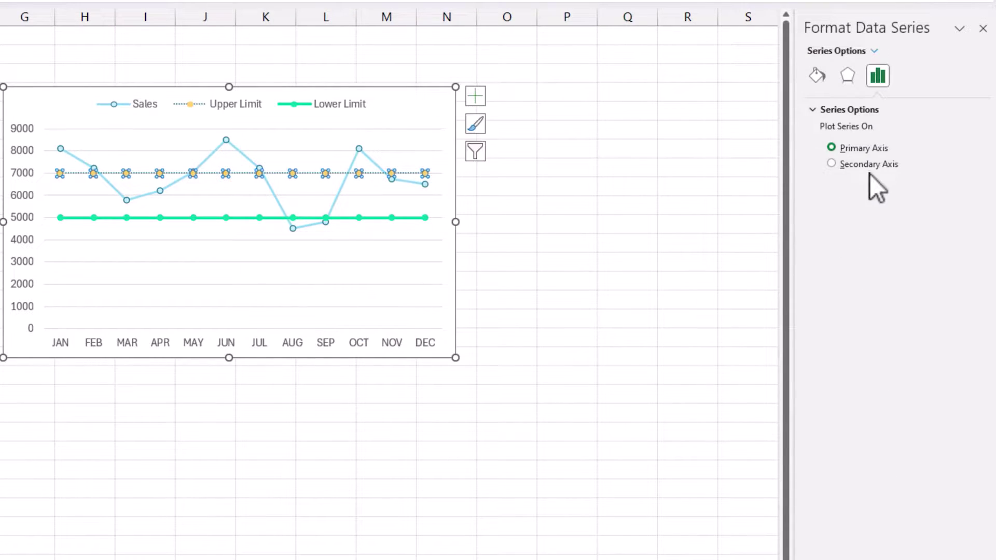
pyautogui.click(829, 79)
pyautogui.click(872, 109)
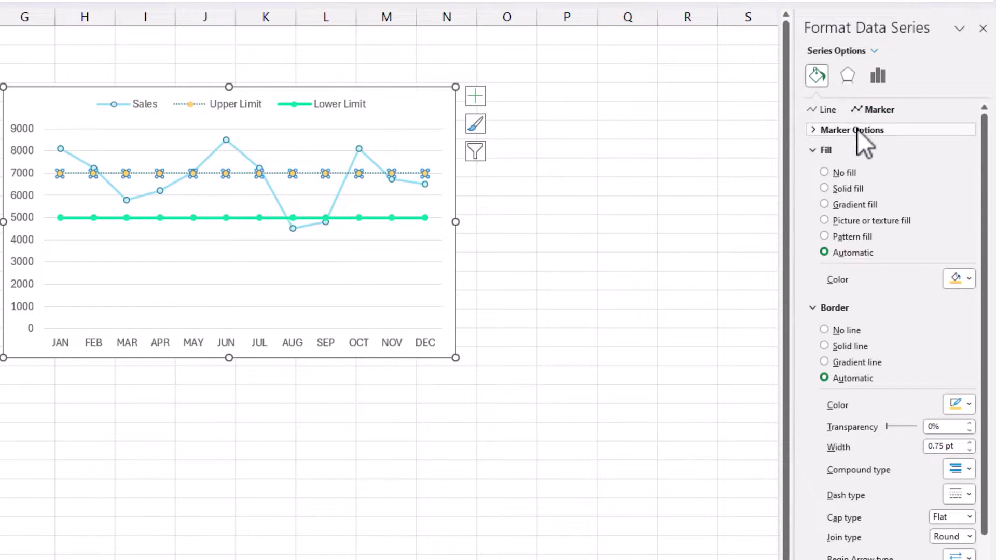
pyautogui.click(827, 130)
pyautogui.click(825, 167)
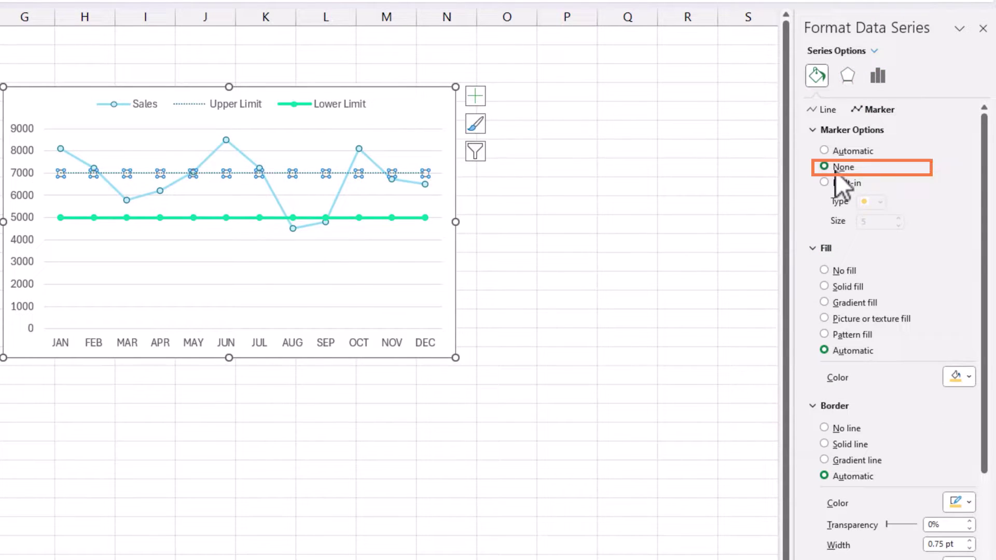
pyautogui.click(693, 260)
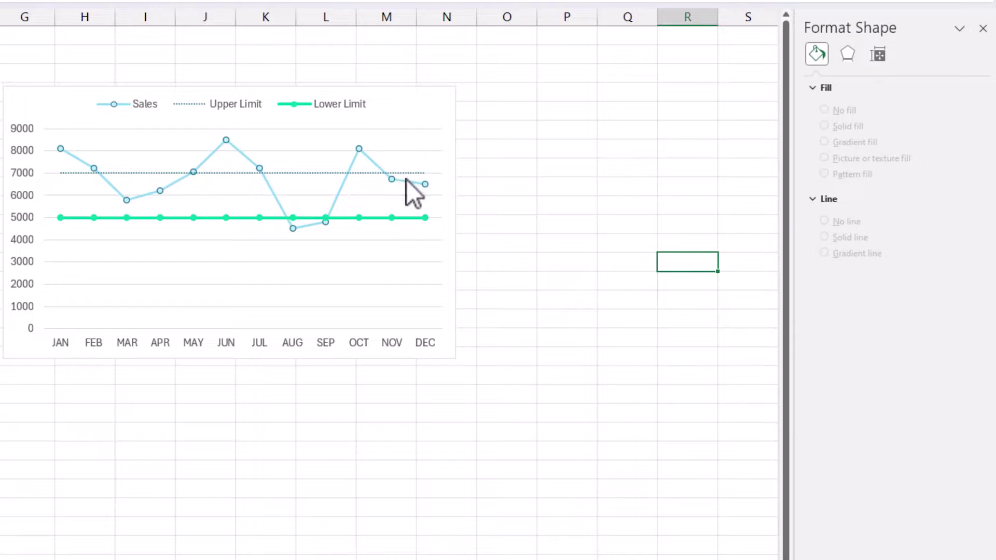
# - Make the Lower Limit line a 1 pt dotted line
pyautogui.click(393, 219)
pyautogui.rightClick(393, 219)
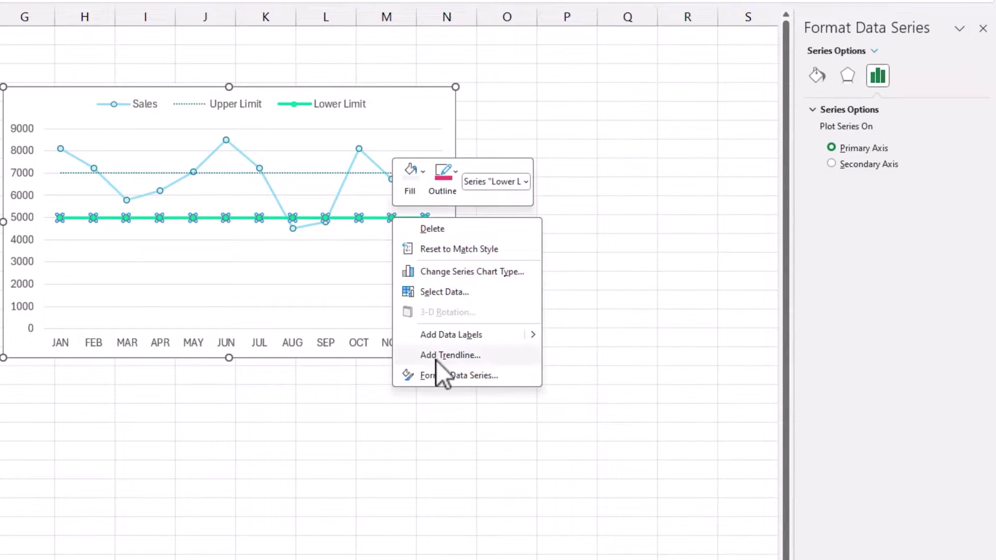
pyautogui.click(458, 375)
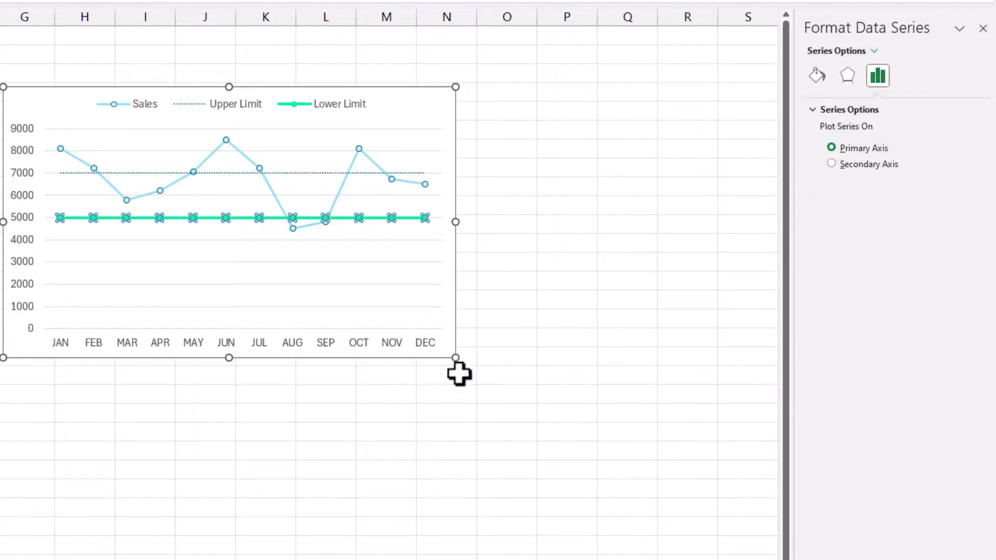
pyautogui.click(817, 76)
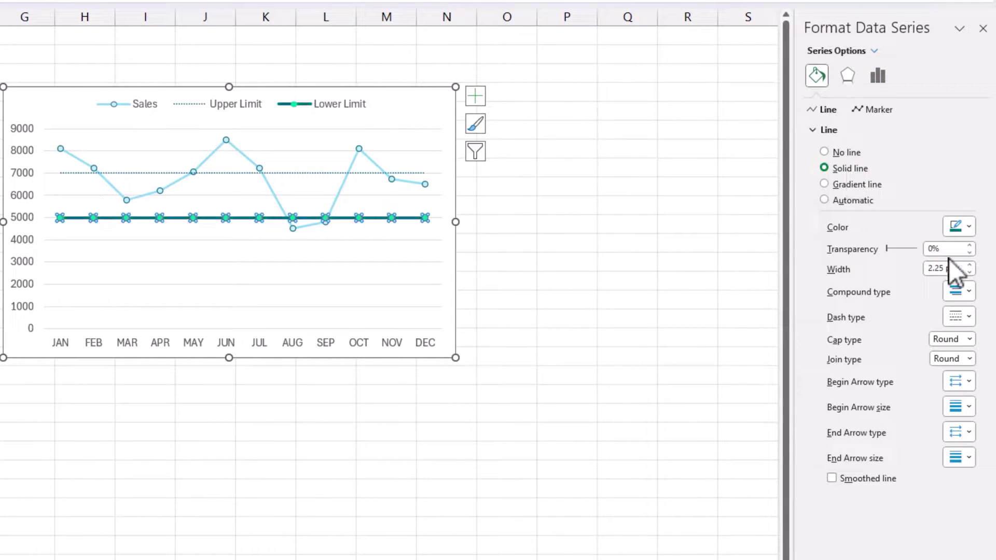
pyautogui.click(969, 233)
pyautogui.click(969, 233)
pyautogui.click(969, 272)
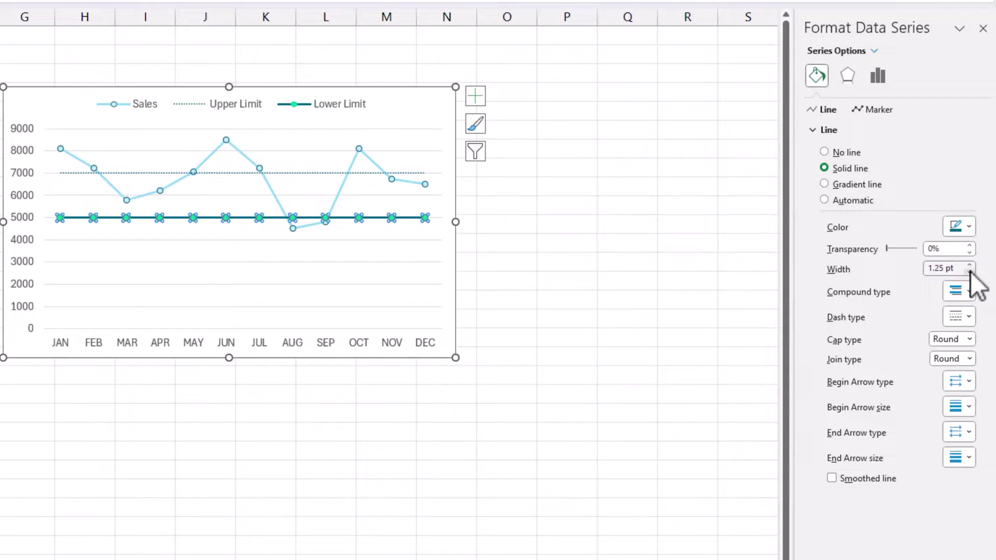
pyautogui.click(970, 272)
pyautogui.click(967, 316)
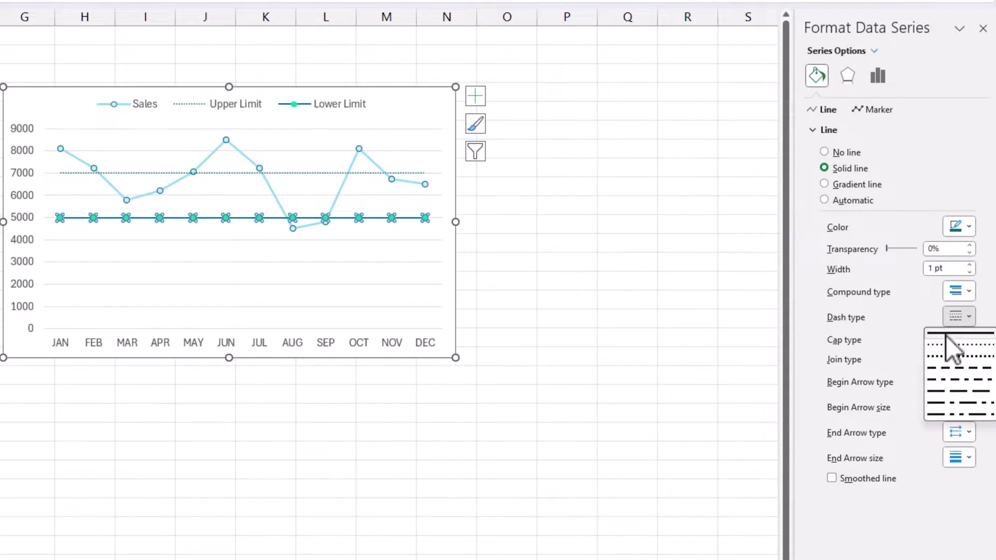
pyautogui.click(937, 347)
# - Set the Lower Limit series' Marker Options to None to remove its markers
pyautogui.click(873, 110)
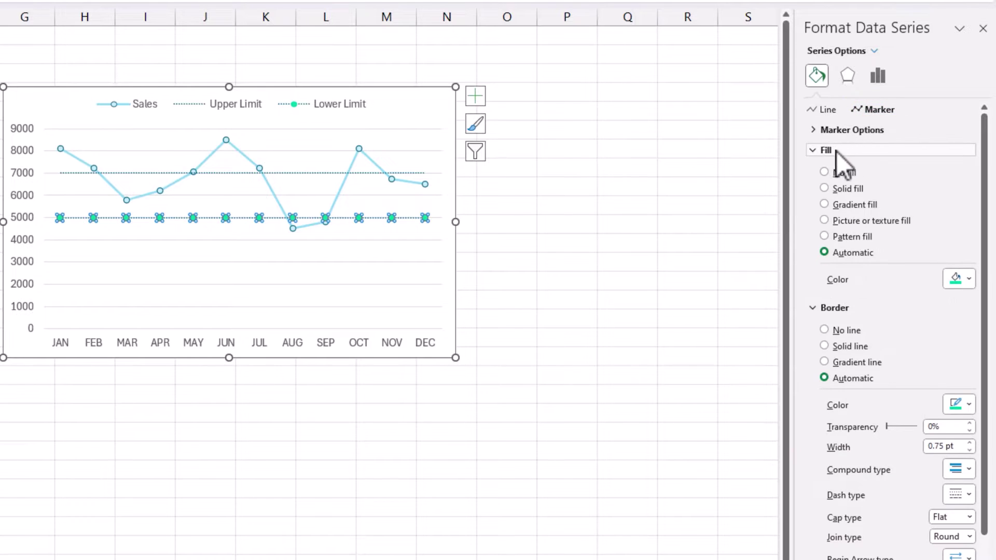
pyautogui.click(827, 132)
pyautogui.click(827, 168)
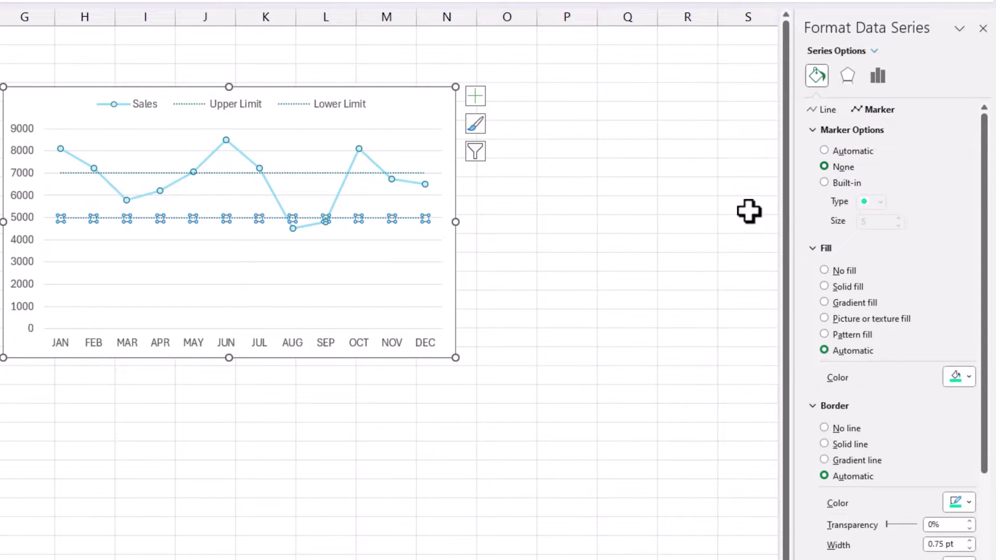
pyautogui.click(672, 266)
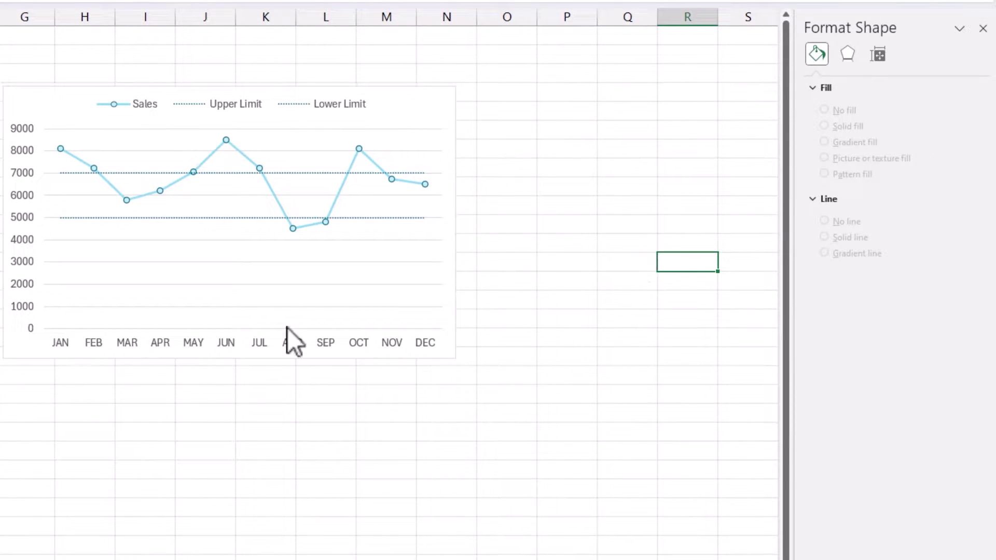
# - Make the chart gridlines solid lines in a very light grey
pyautogui.rightClick(183, 263)
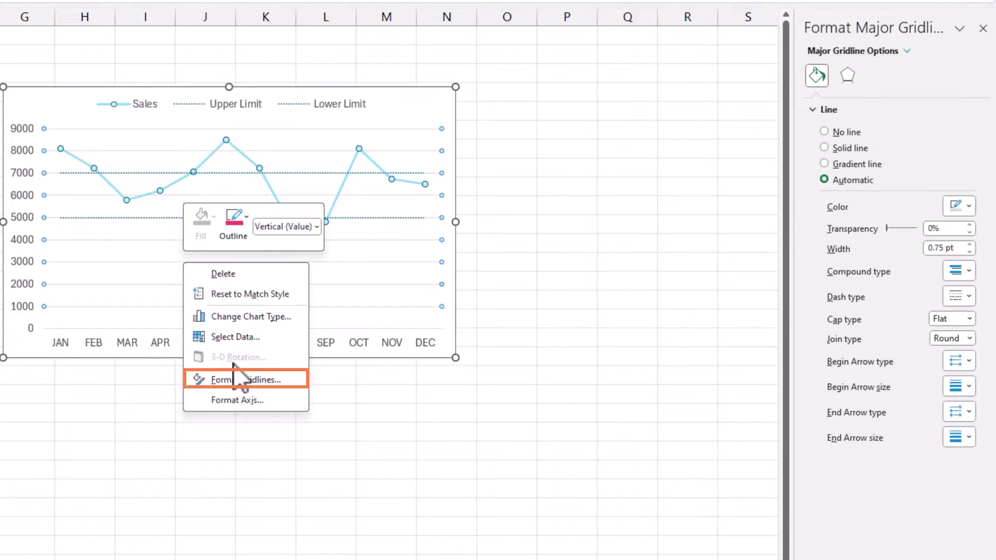
pyautogui.click(236, 381)
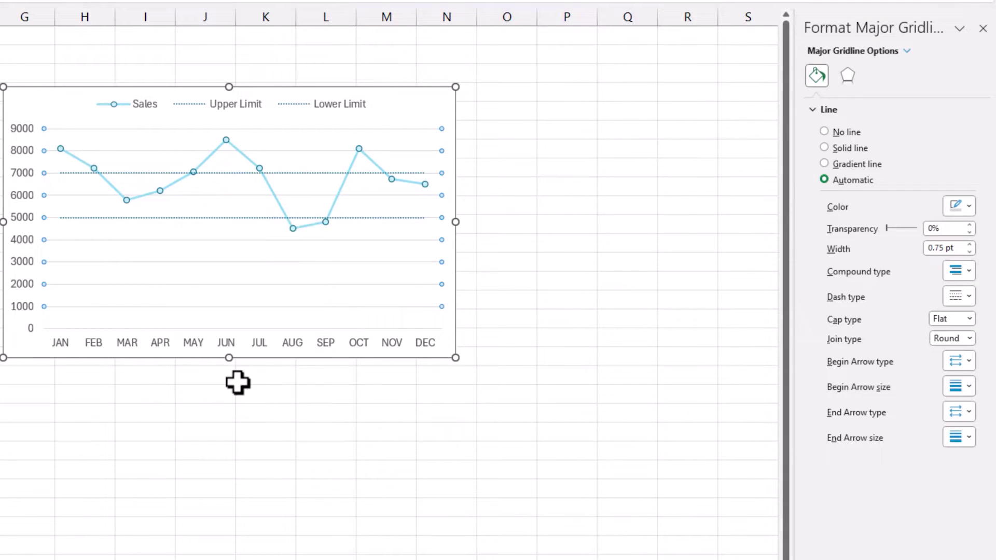
pyautogui.click(865, 150)
pyautogui.click(960, 206)
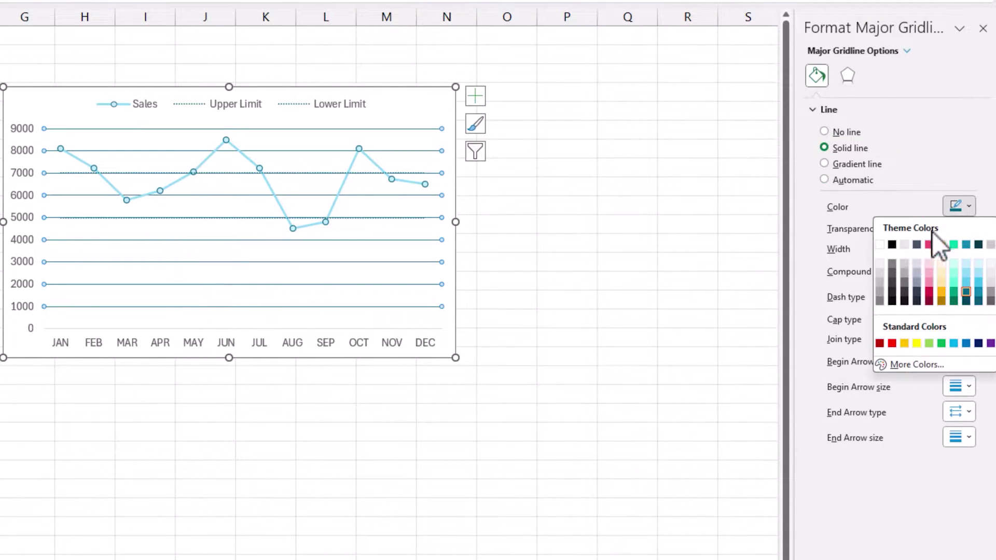
pyautogui.click(879, 264)
pyautogui.click(640, 318)
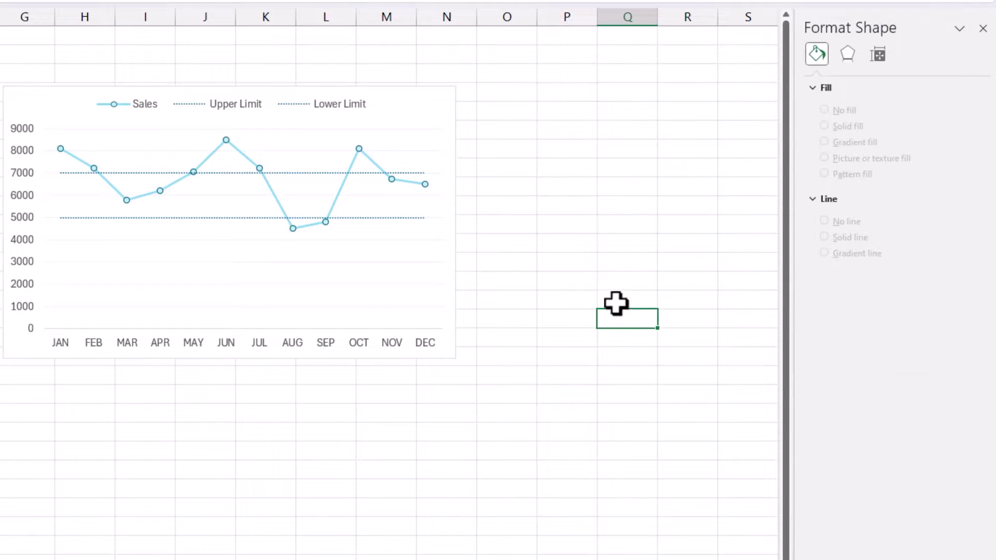
# - Give the chart area a solid grey border with rounded corners
pyautogui.click(447, 358)
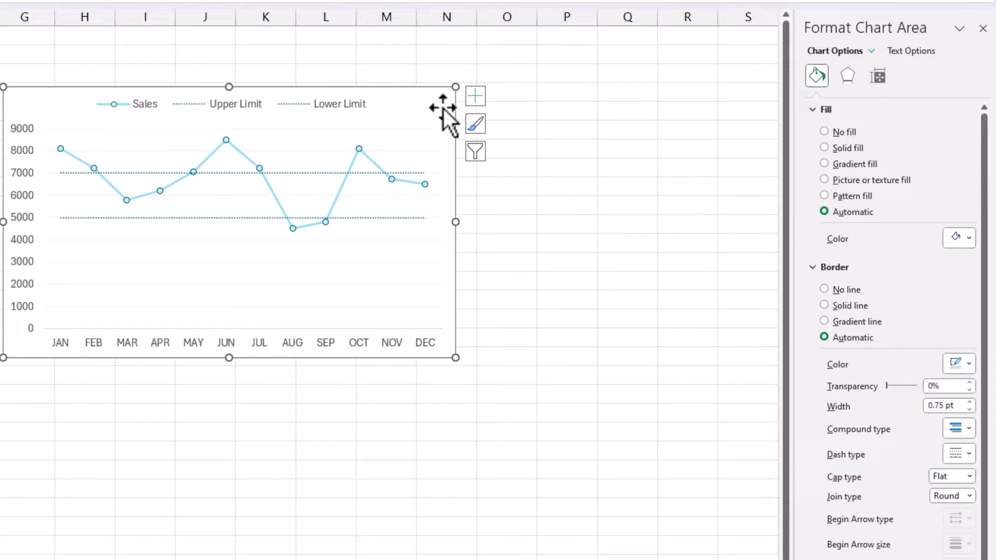
pyautogui.click(814, 109)
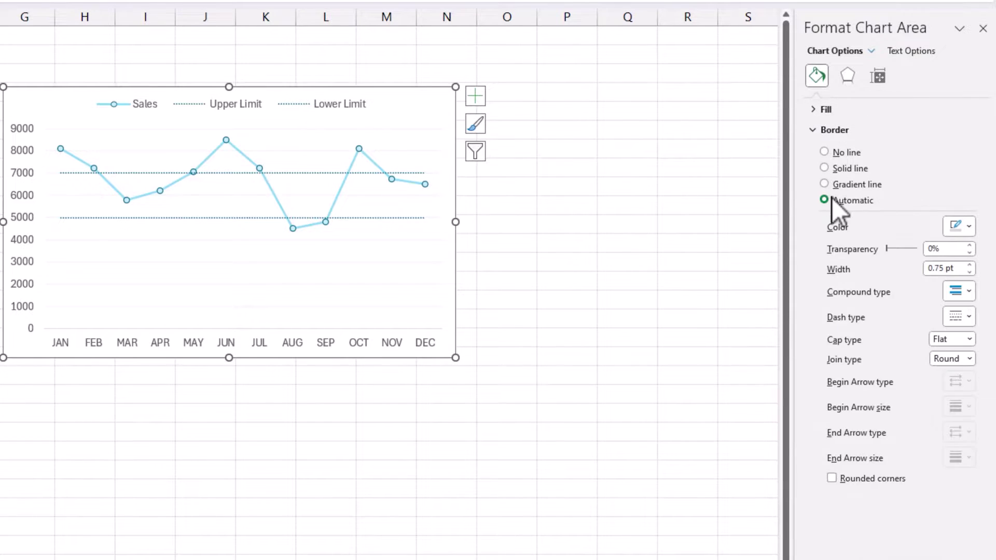
pyautogui.click(840, 169)
pyautogui.click(966, 228)
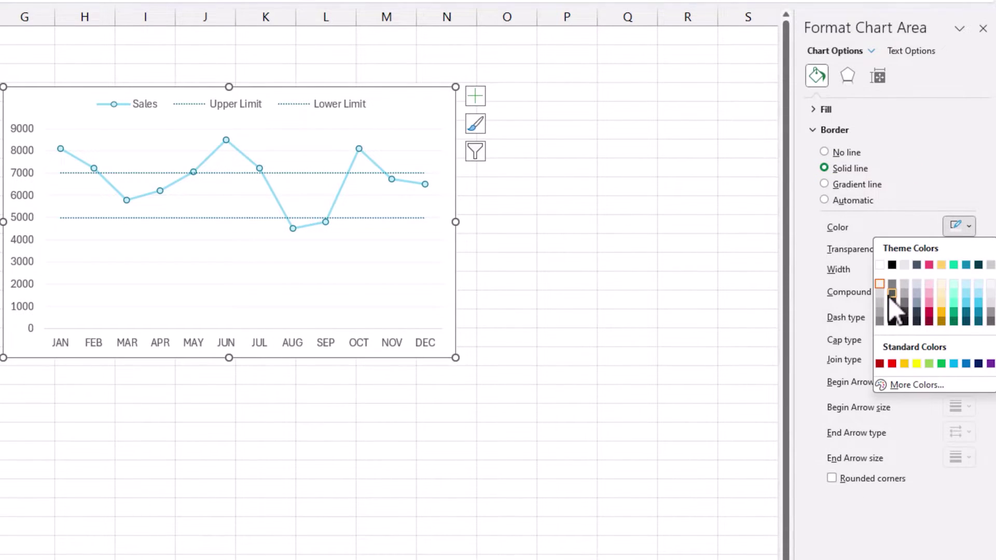
pyautogui.click(880, 284)
pyautogui.click(832, 478)
pyautogui.click(677, 414)
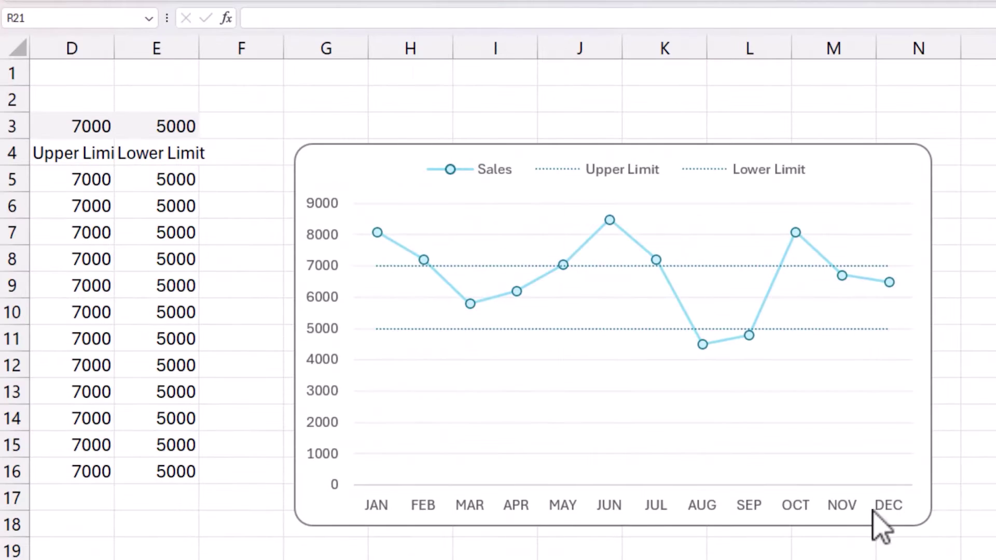
# - Nudge the chart, then set D3 to 8000 and E3 to 6000, then 500, to watch the limit lines move
pyautogui.hscroll(-3, 498, 296)
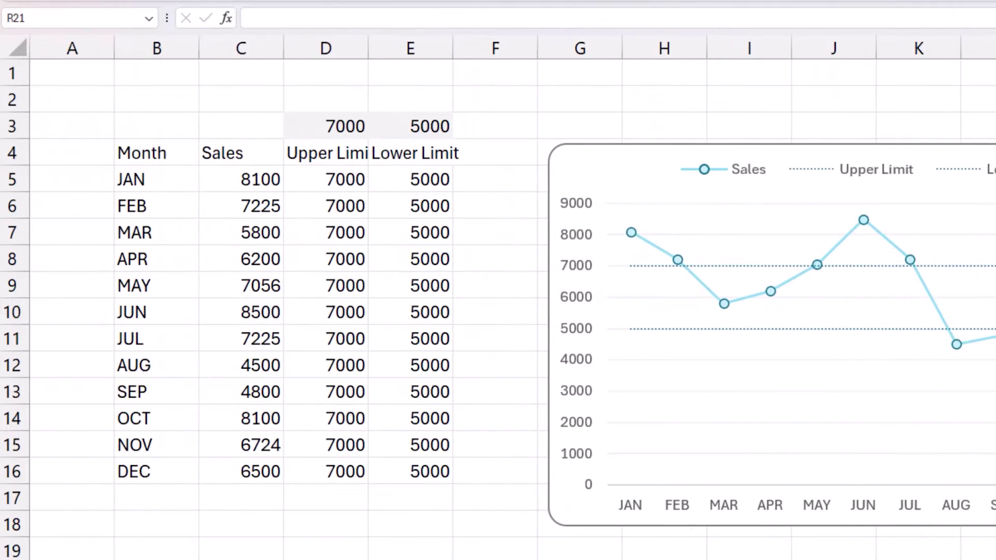
pyautogui.moveTo(614, 151)
pyautogui.mouseDown()
pyautogui.moveTo(643, 138)
pyautogui.moveTo(629, 141)
pyautogui.mouseUp()
pyautogui.click(361, 134)
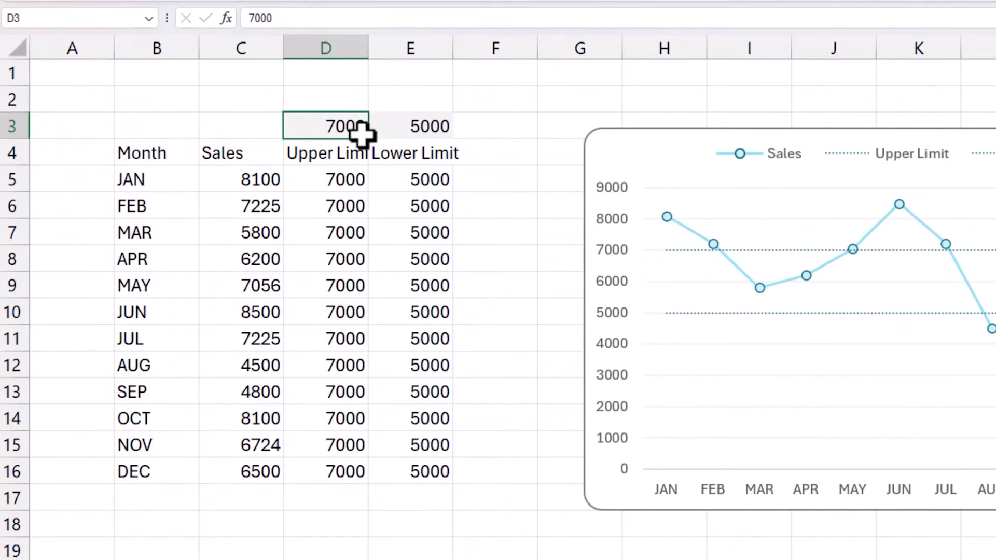
pyautogui.write('8000')
pyautogui.press('Return')
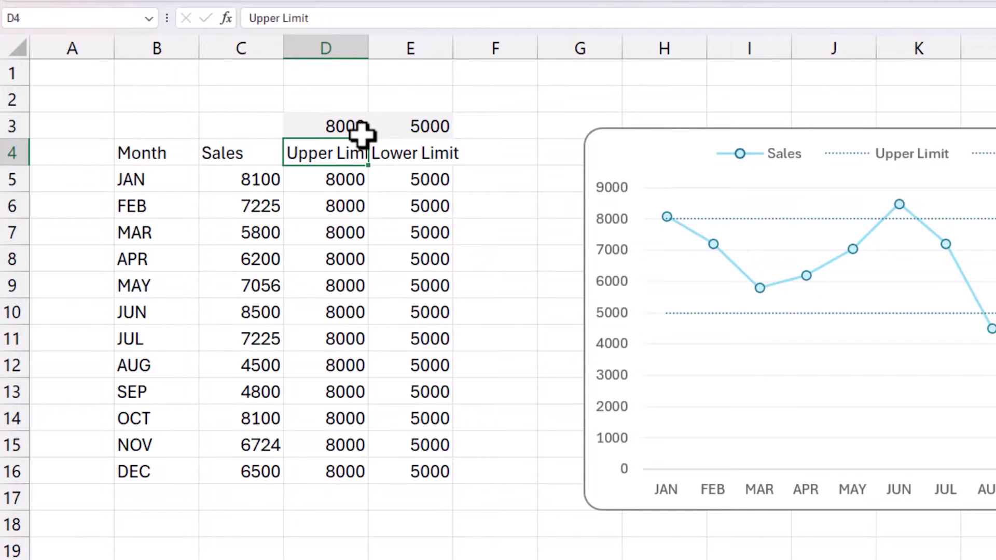
pyautogui.press('Up')
pyautogui.press('Right')
pyautogui.write('6000')
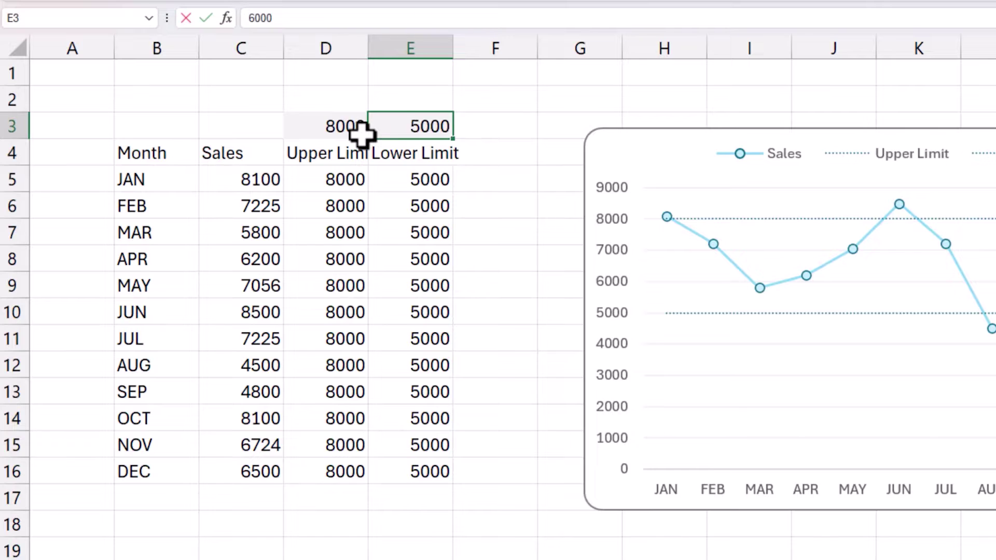
pyautogui.press('Return')
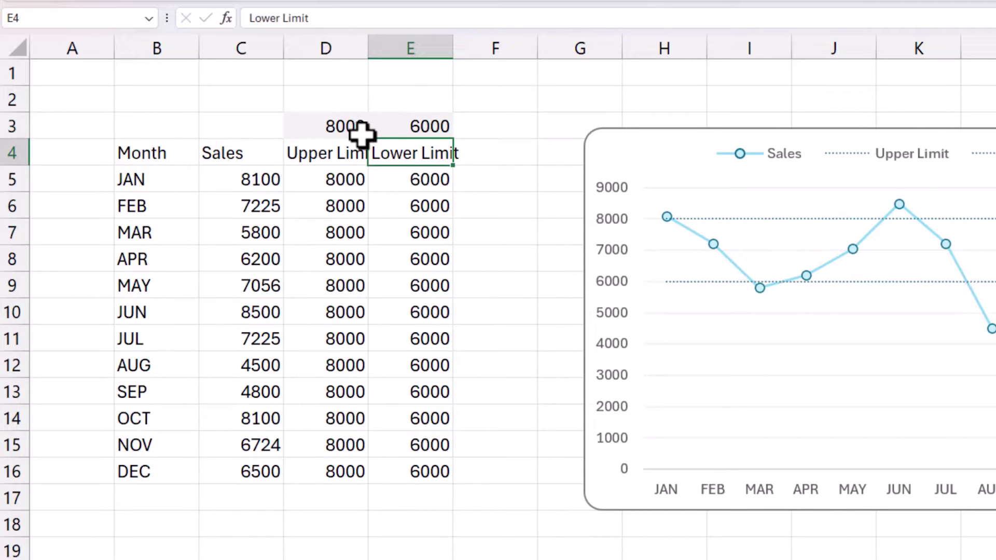
pyautogui.press('Up')
pyautogui.write('500')
pyautogui.press('Return')
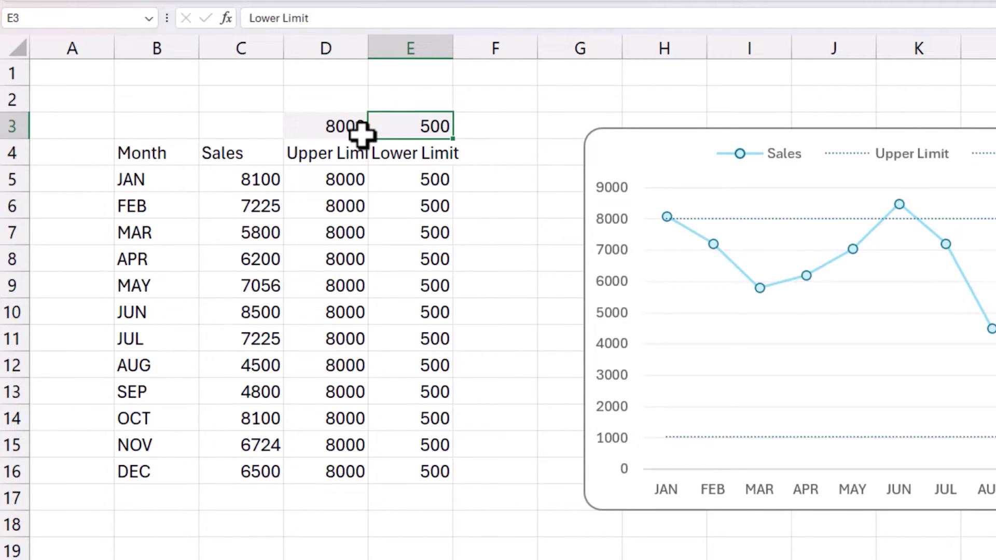
# - Restore E3 to 5000 and D3 to 7000, then move the chart further right
pyautogui.press('Up')
pyautogui.press('Left')
pyautogui.press('Right')
pyautogui.press('F2')
pyautogui.press('BackSpace')
pyautogui.write('00')
pyautogui.click(362, 134)
pyautogui.write('7')
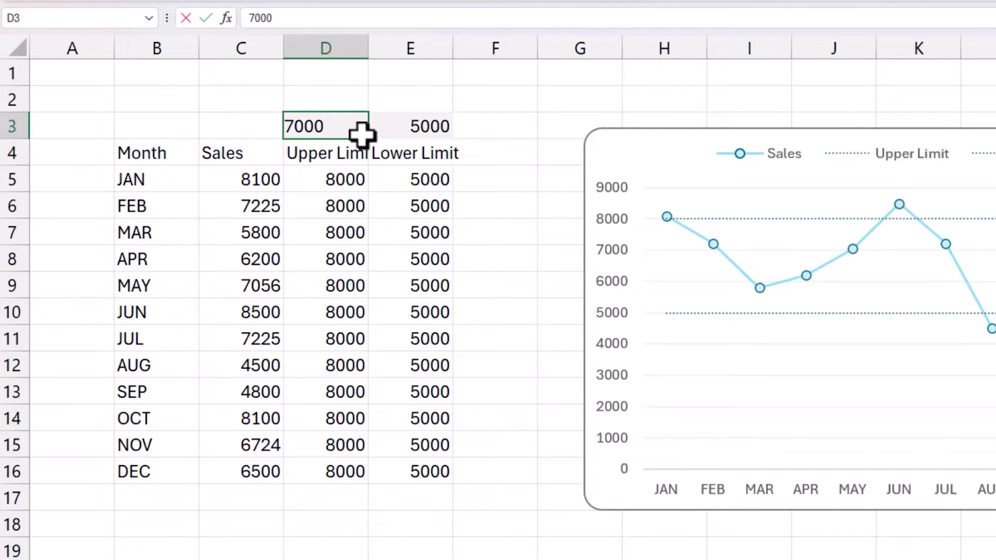
pyautogui.press('Return')
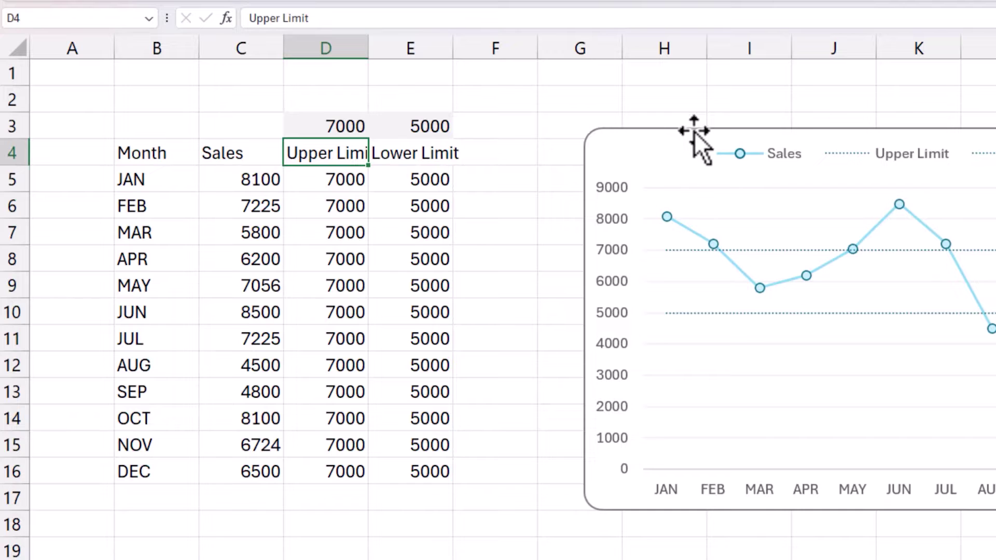
pyautogui.moveTo(694, 131); pyautogui.dragTo(724, 135)
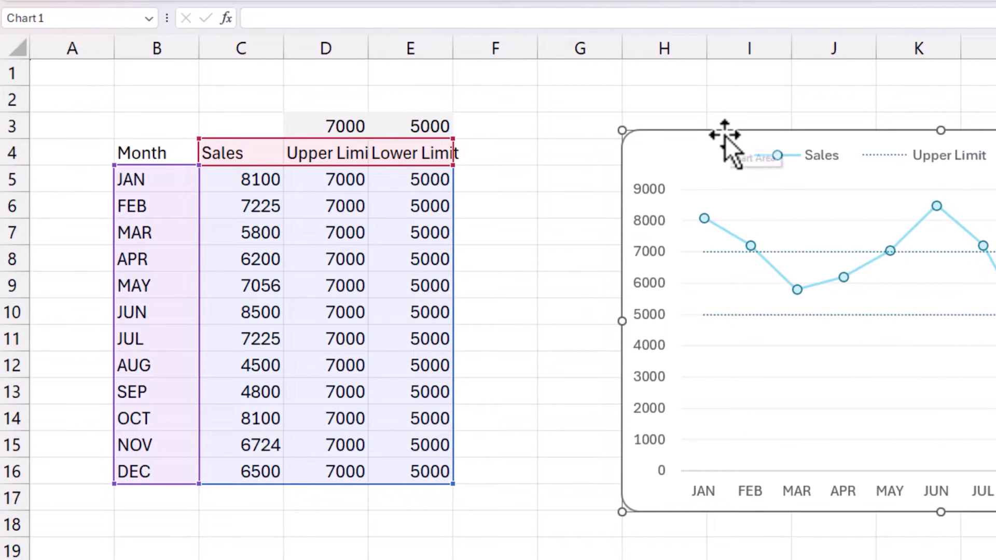
# - Head F4 'Above' and enter =IF(C5>=D5,C5,NA()) in F5
pyautogui.click(485, 155)
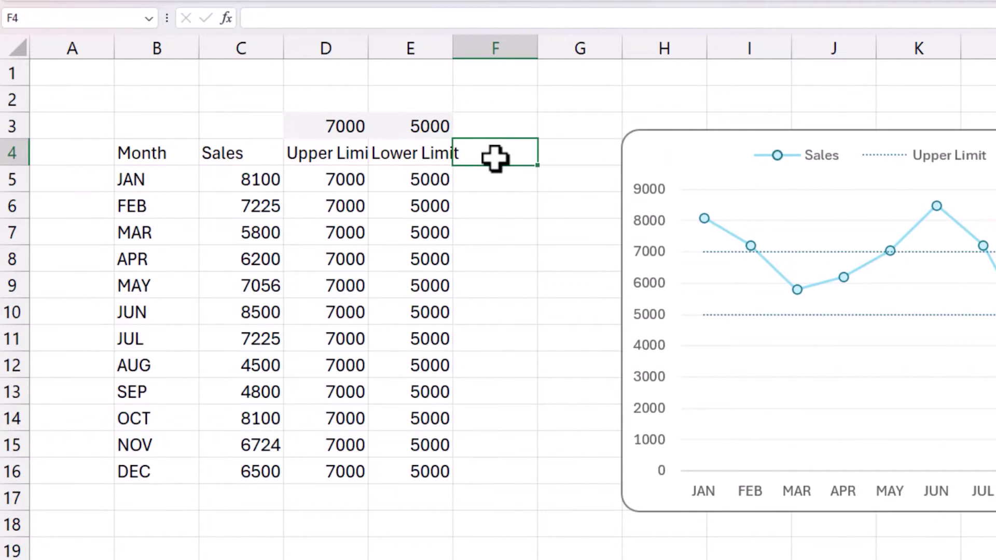
pyautogui.write('Above')
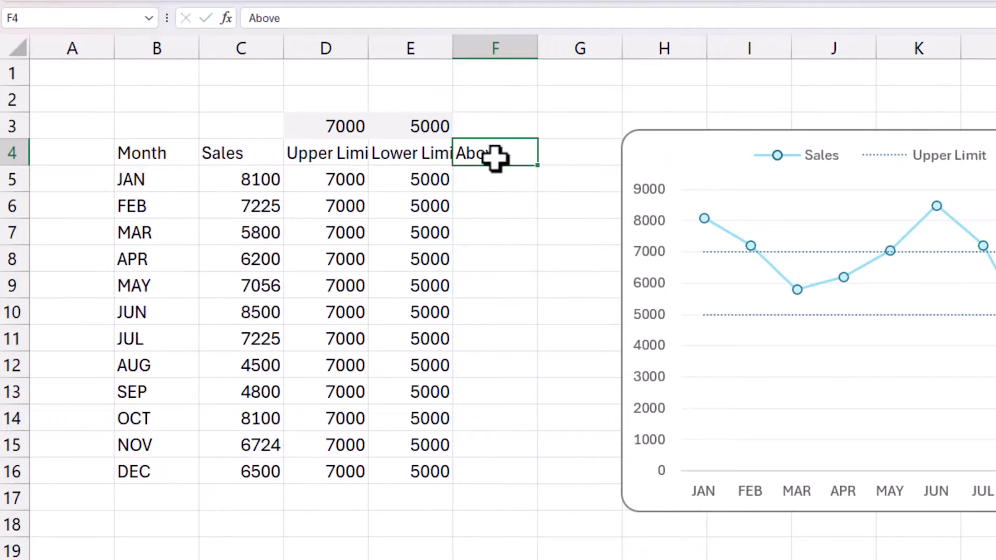
pyautogui.press('Return')
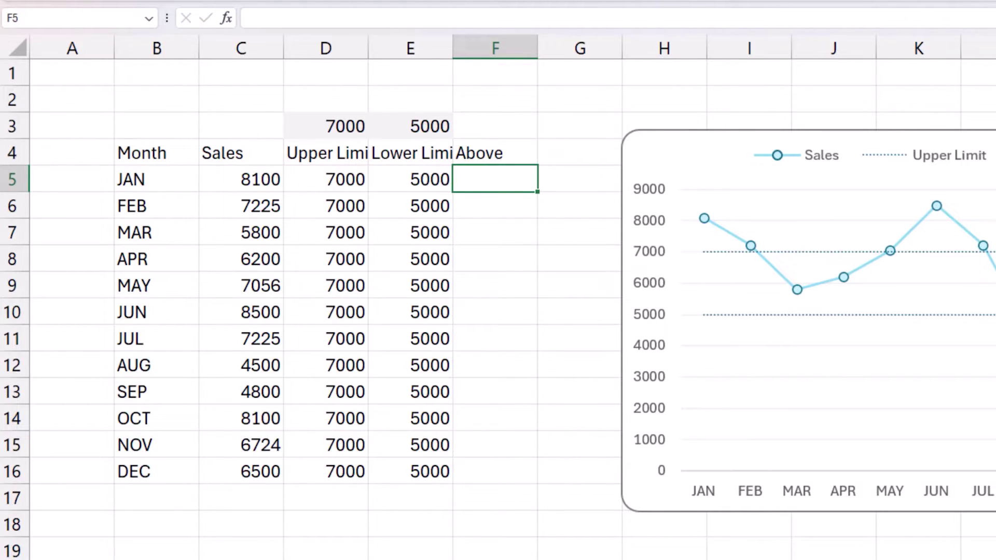
pyautogui.write('=if(')
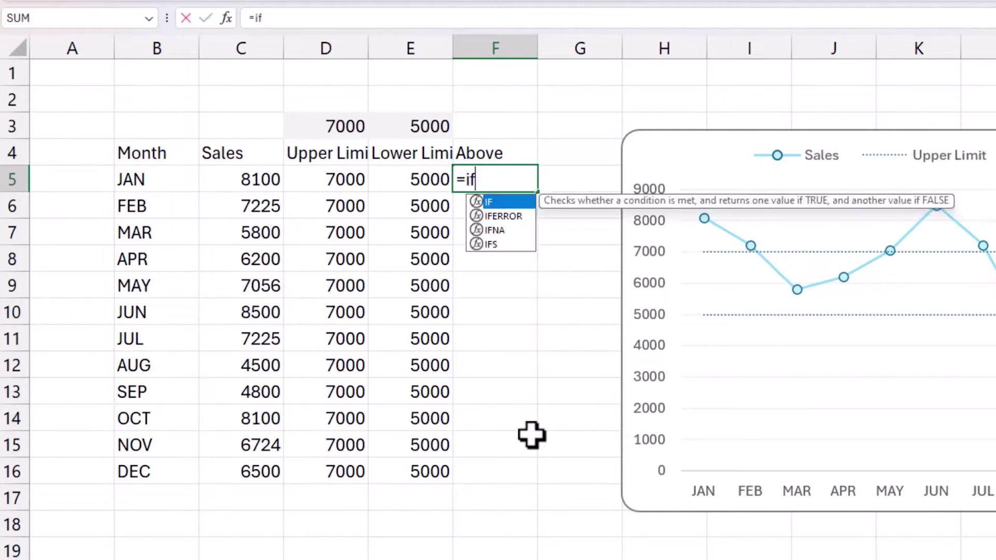
pyautogui.click(264, 181)
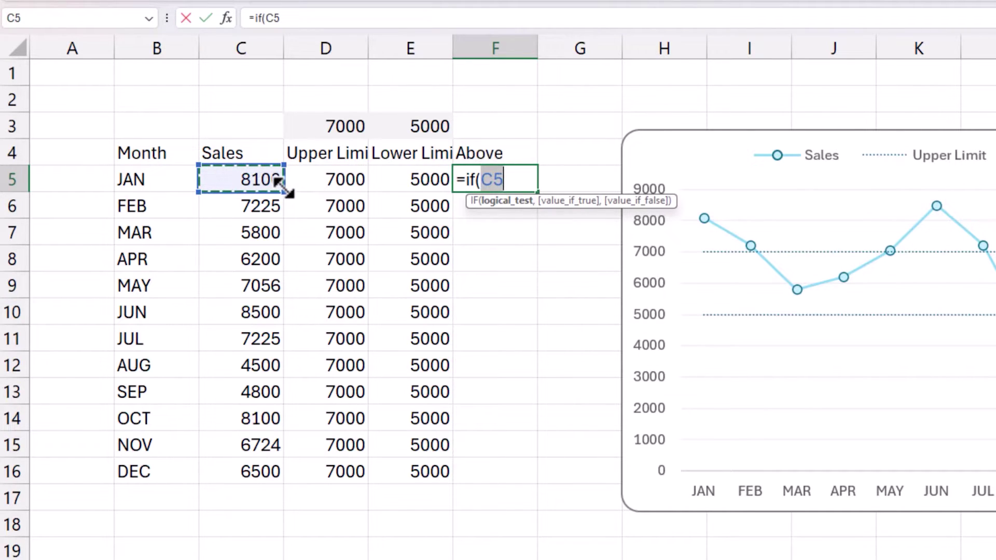
pyautogui.write('>')
pyautogui.click(320, 181)
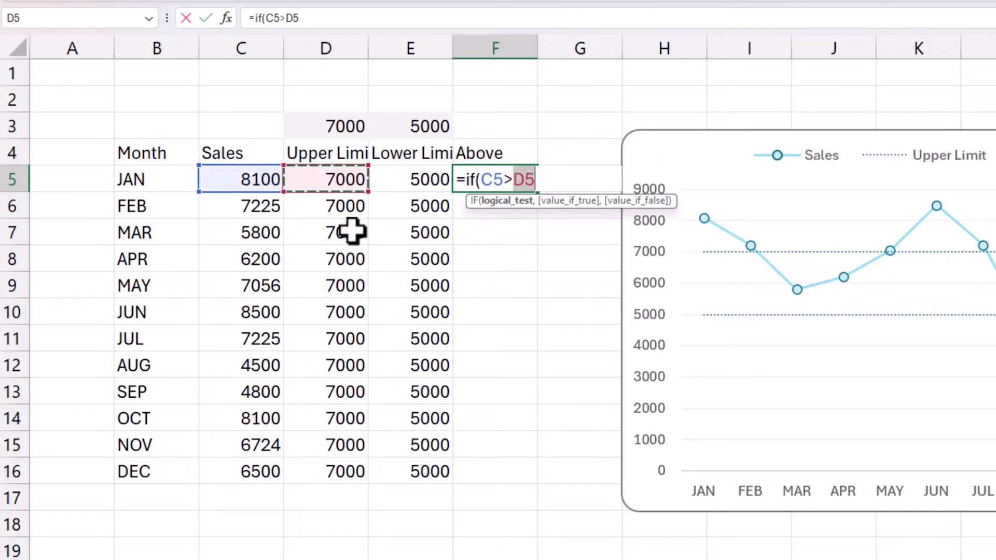
pyautogui.write(',')
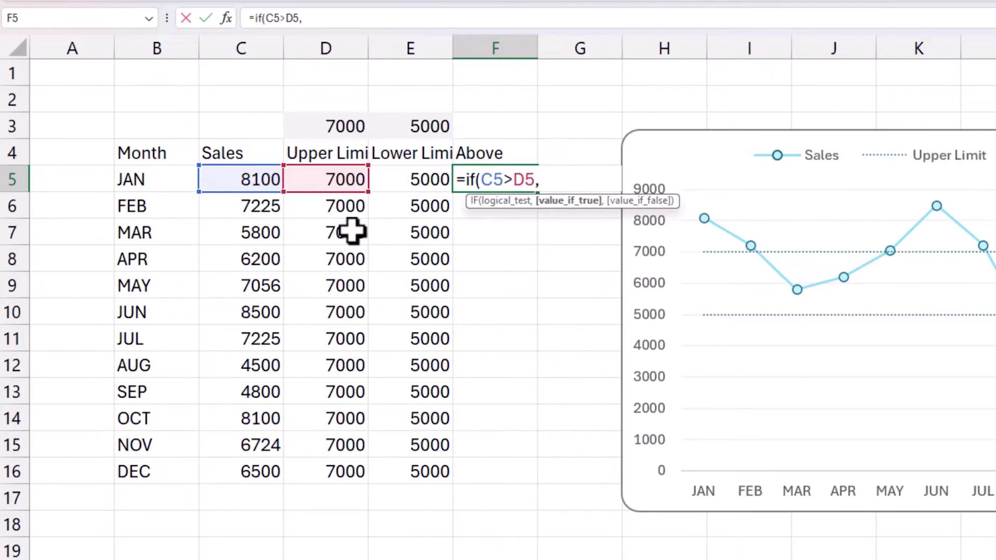
pyautogui.click(284, 19)
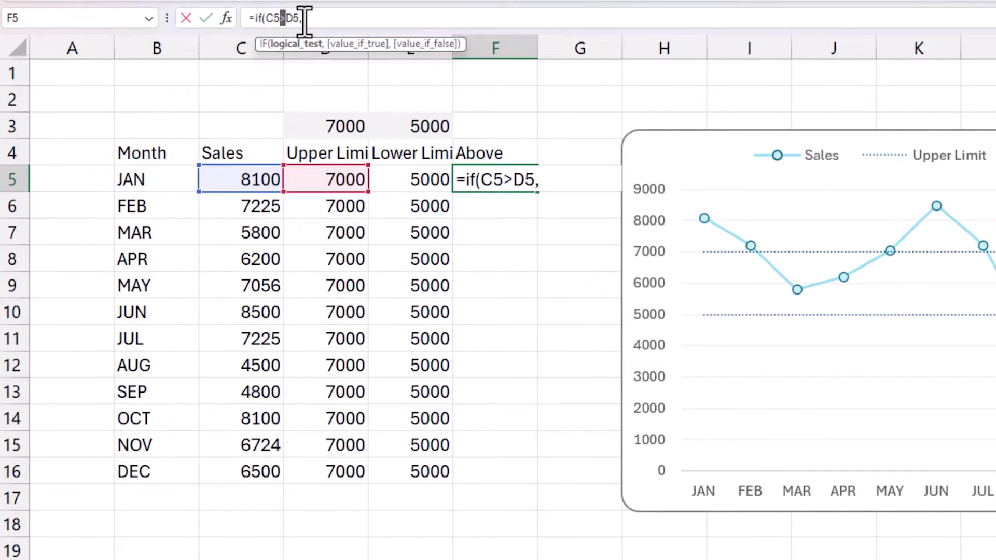
pyautogui.write('=')
pyautogui.click(328, 18)
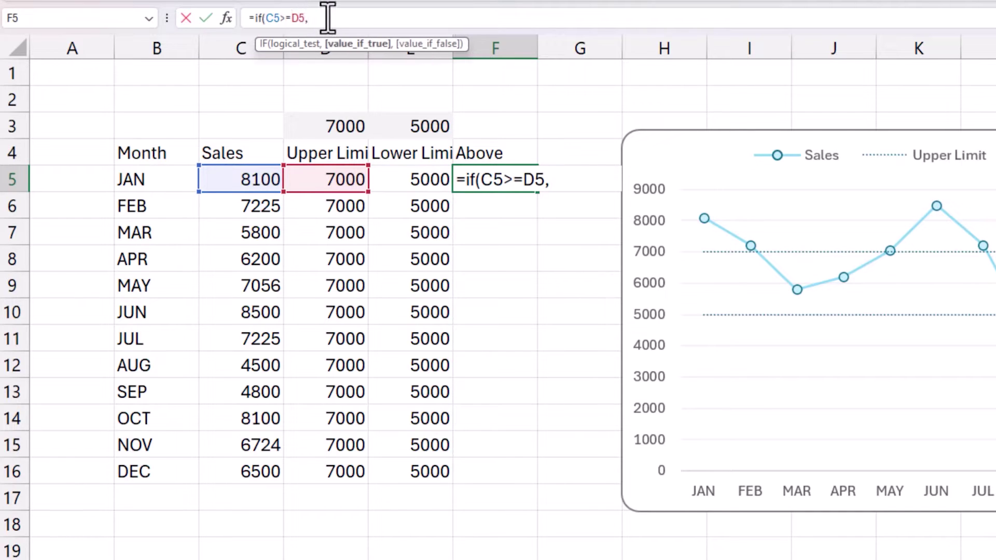
pyautogui.click(265, 184)
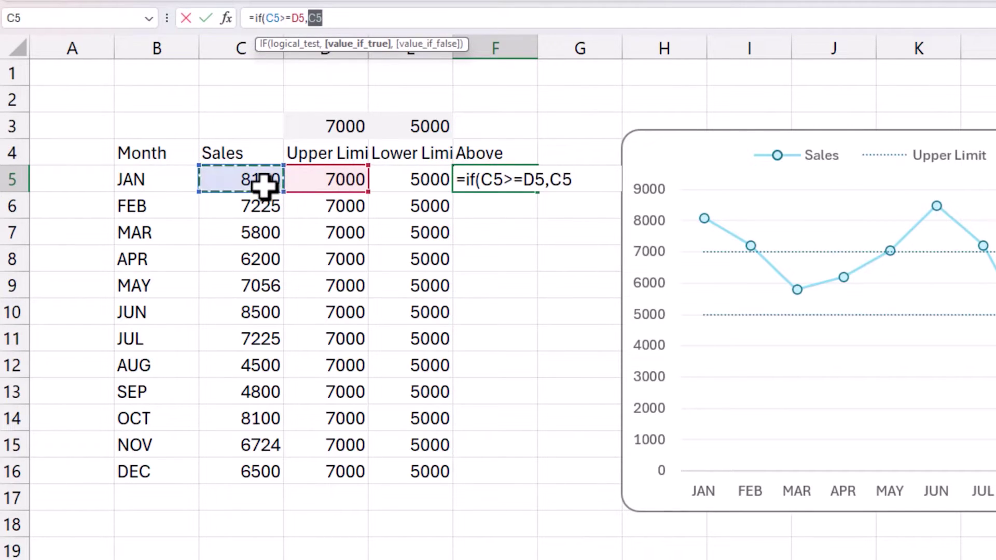
pyautogui.click(335, 25)
pyautogui.write(',')
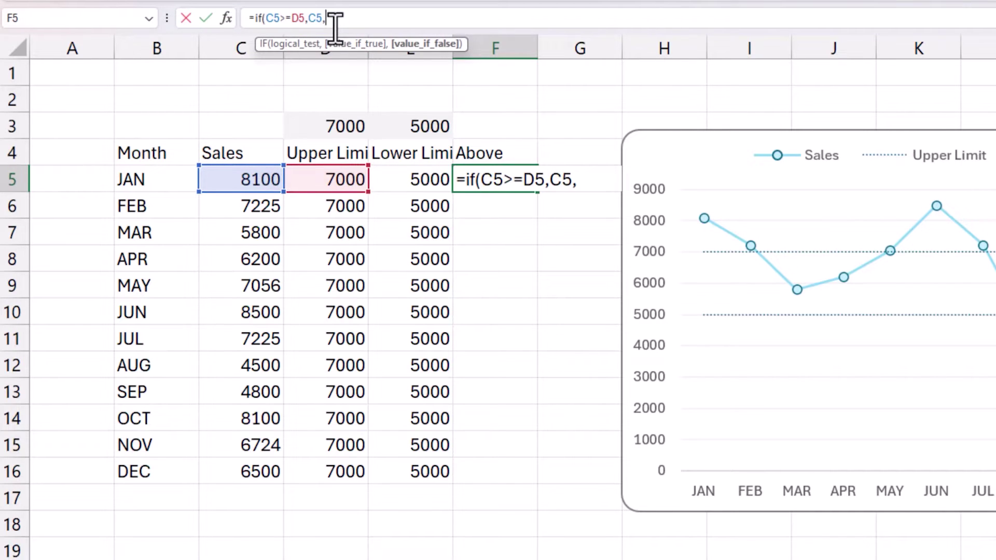
pyautogui.write('NA())')
pyautogui.press('Return')
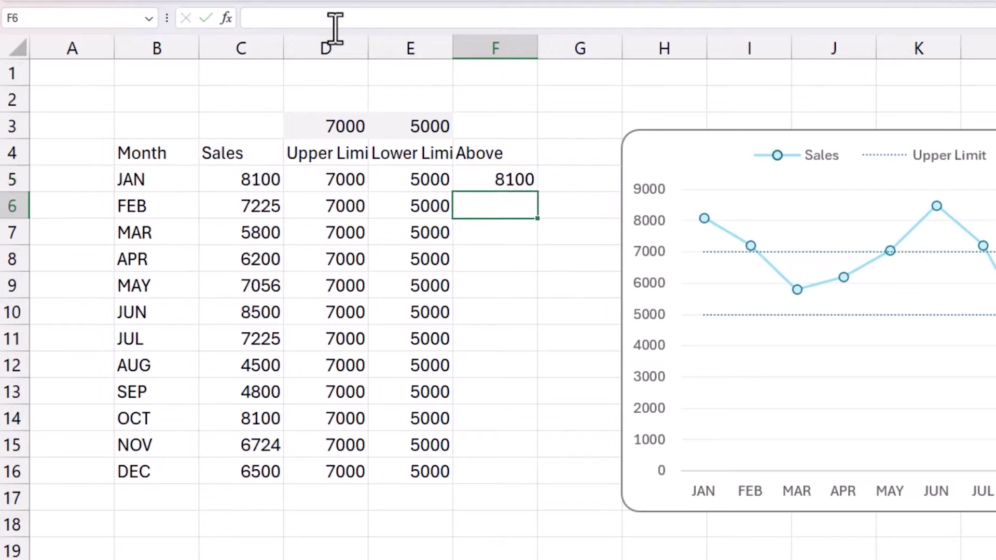
# - Revise the F5 formula and fill it down through F16 for every month
pyautogui.click(496, 179)
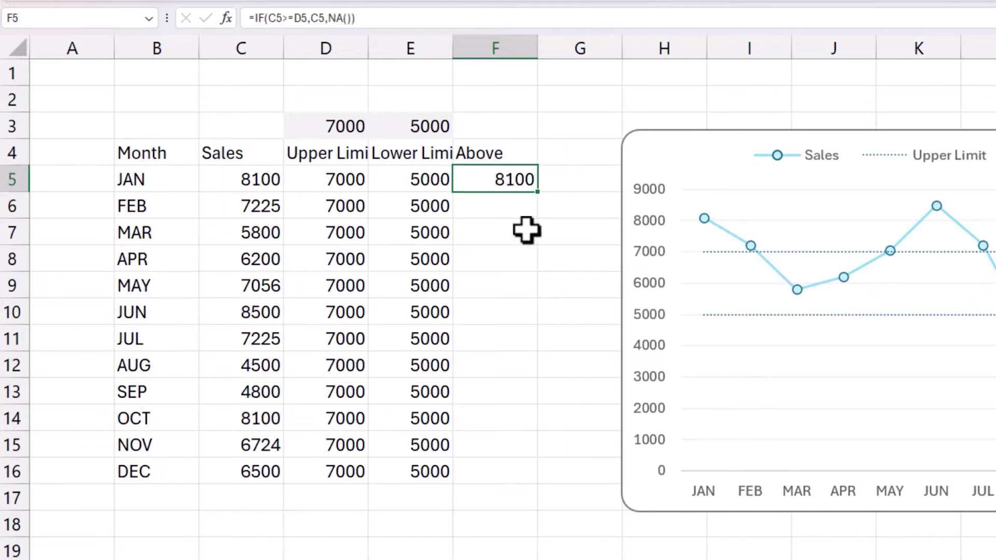
pyautogui.click(289, 19)
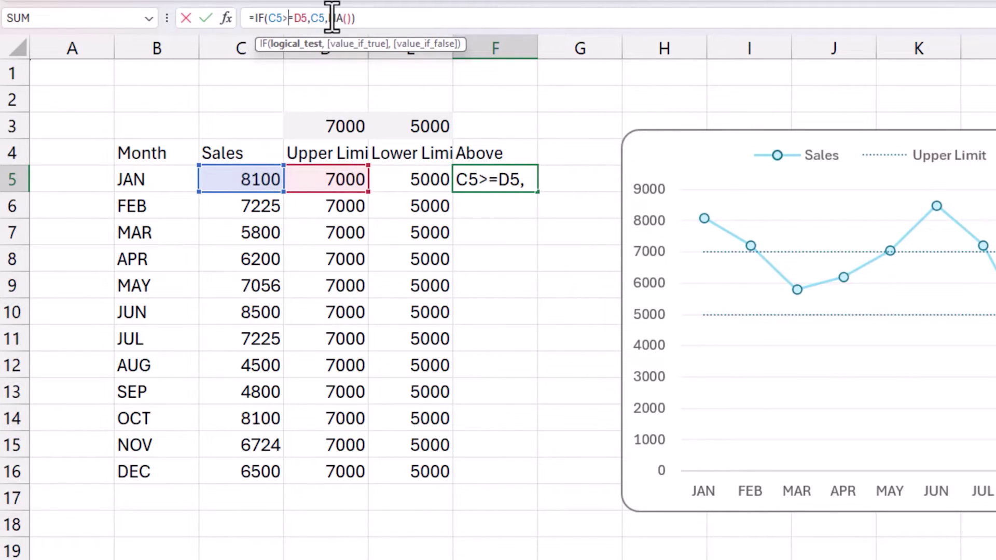
pyautogui.click(423, 18)
pyautogui.press('Return')
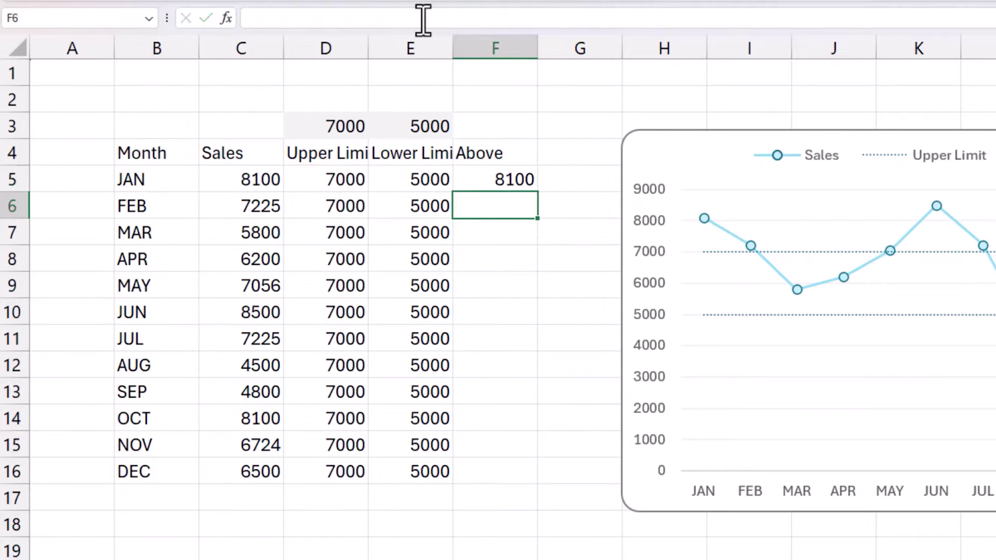
pyautogui.click(527, 183)
pyautogui.moveTo(538, 191); pyautogui.dragTo(523, 476)
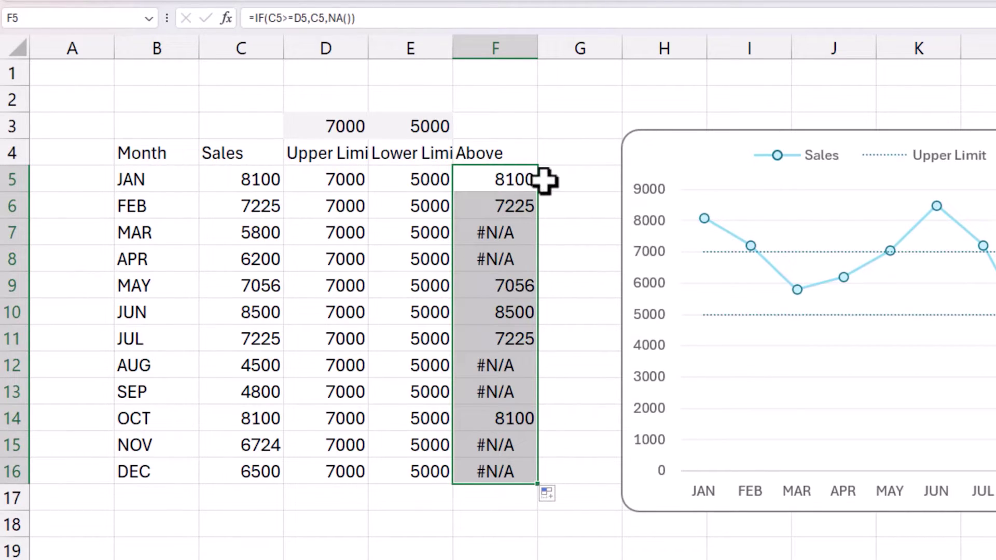
# - Head G4 'Below' and enter =IF(C5<E5,C5,NA()) in G5
pyautogui.click(544, 156)
pyautogui.write('Below')
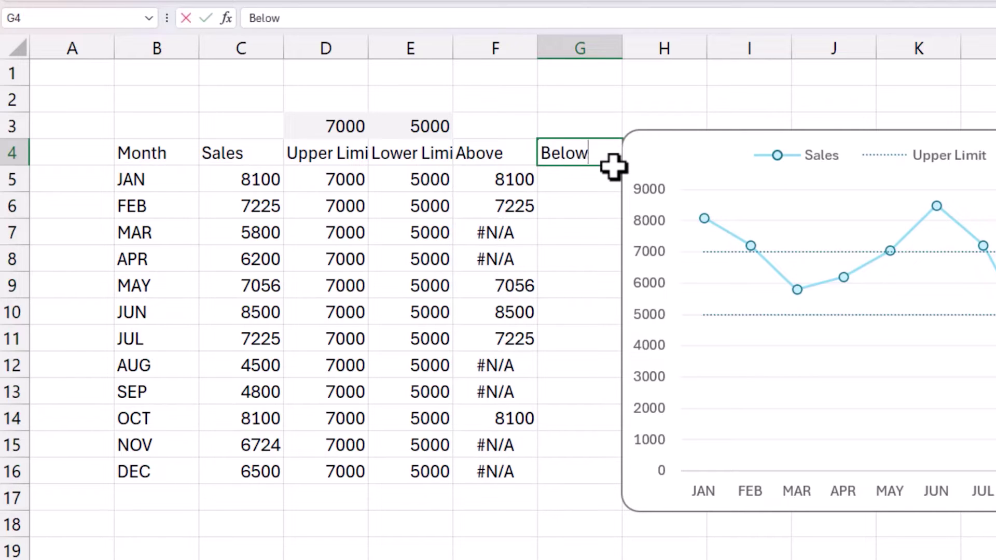
pyautogui.press('Return')
pyautogui.write('=if(')
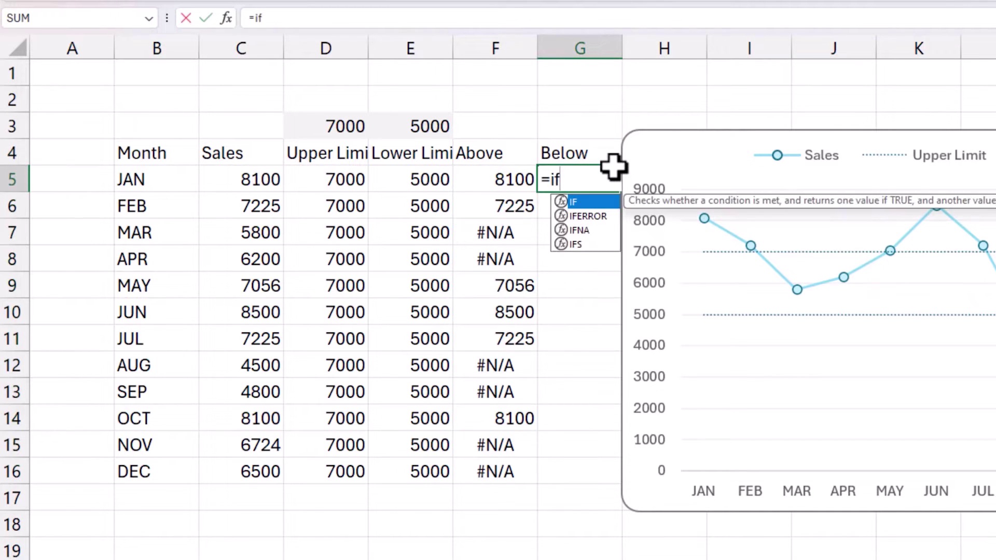
pyautogui.click(261, 179)
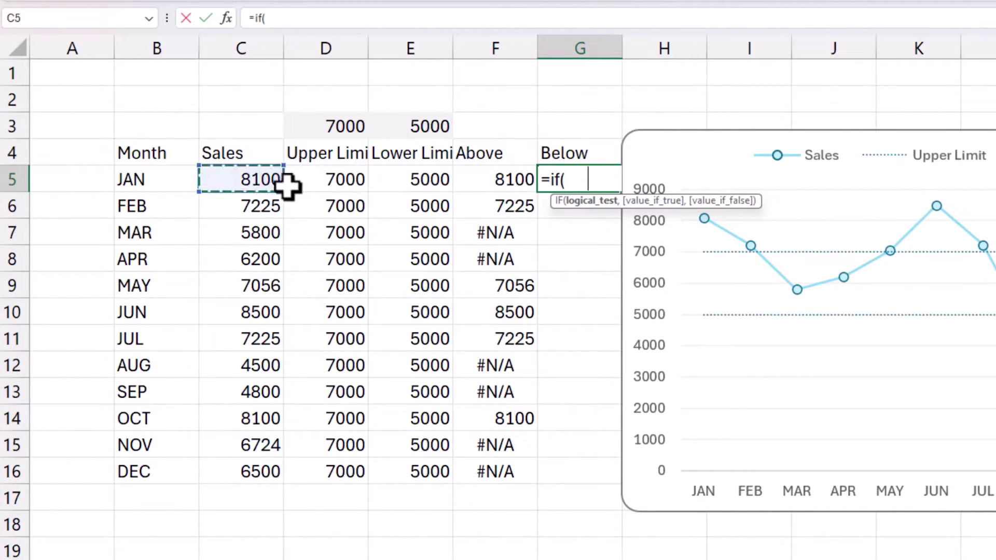
pyautogui.write('<')
pyautogui.click(434, 180)
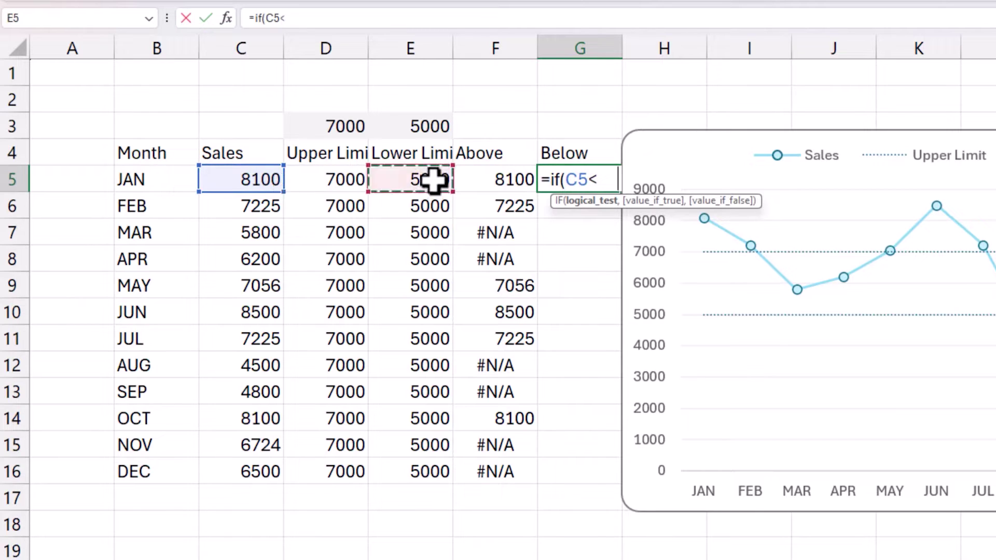
pyautogui.write(',')
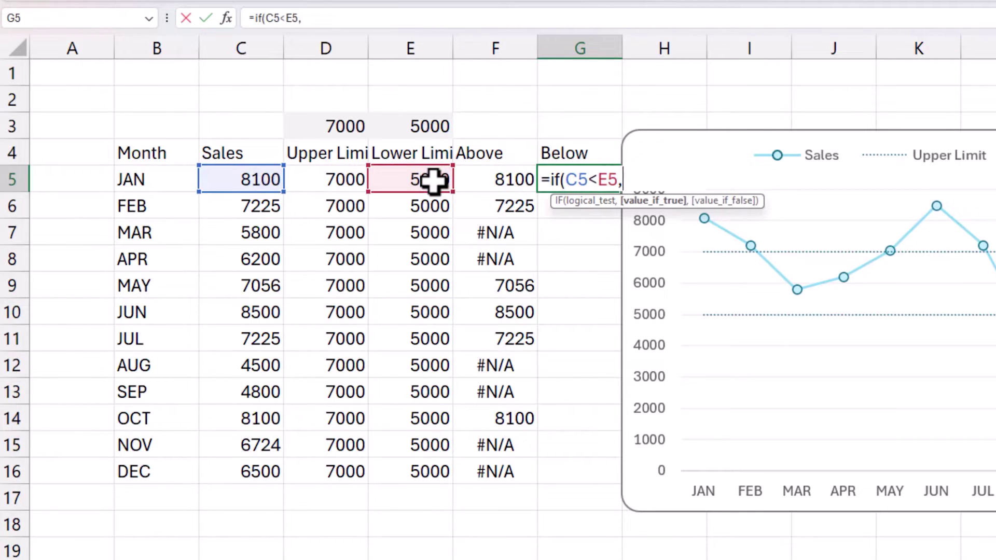
pyautogui.write('C')
pyautogui.write('5,NA')
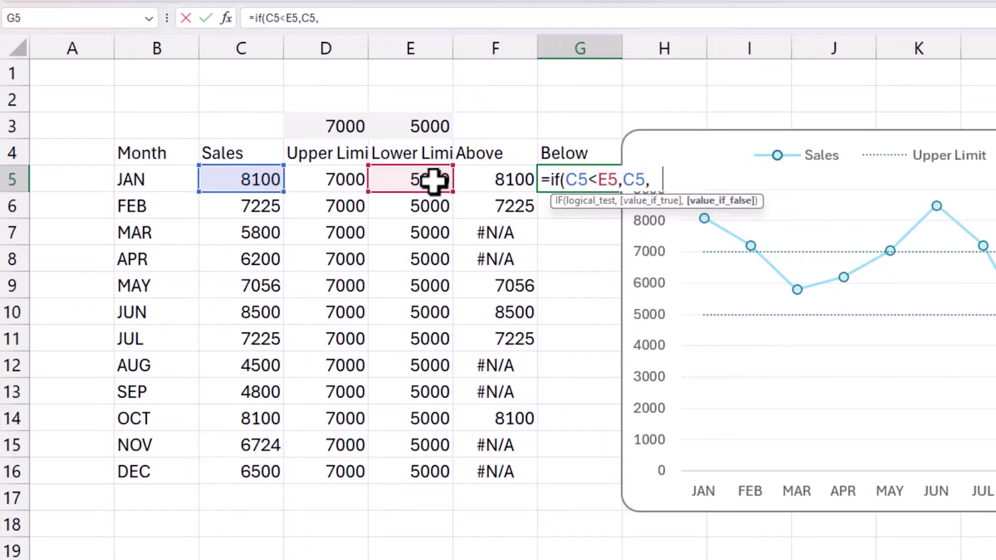
pyautogui.write('())')
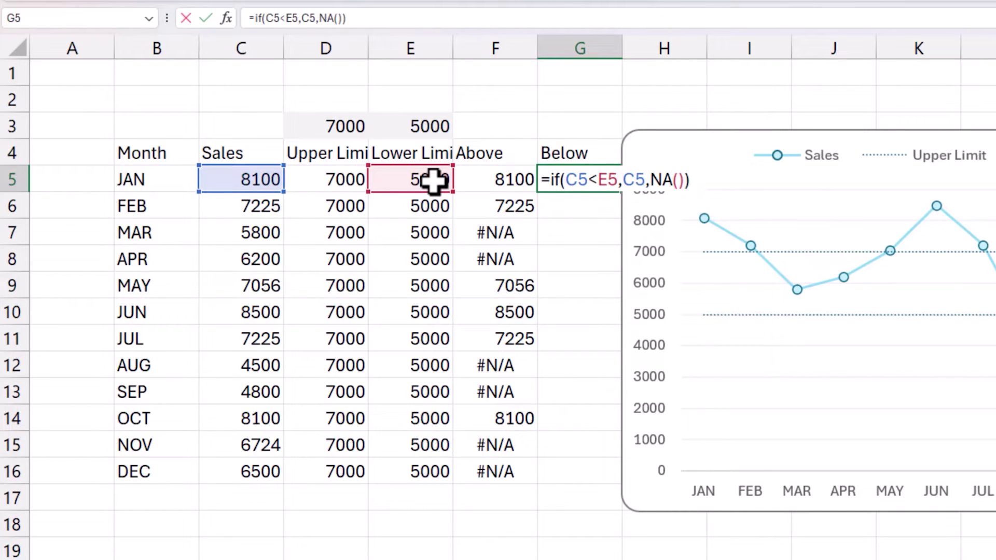
pyautogui.press('Return')
# - Fill the Below formula down to G16 and check the AUG row result
pyautogui.click(607, 167)
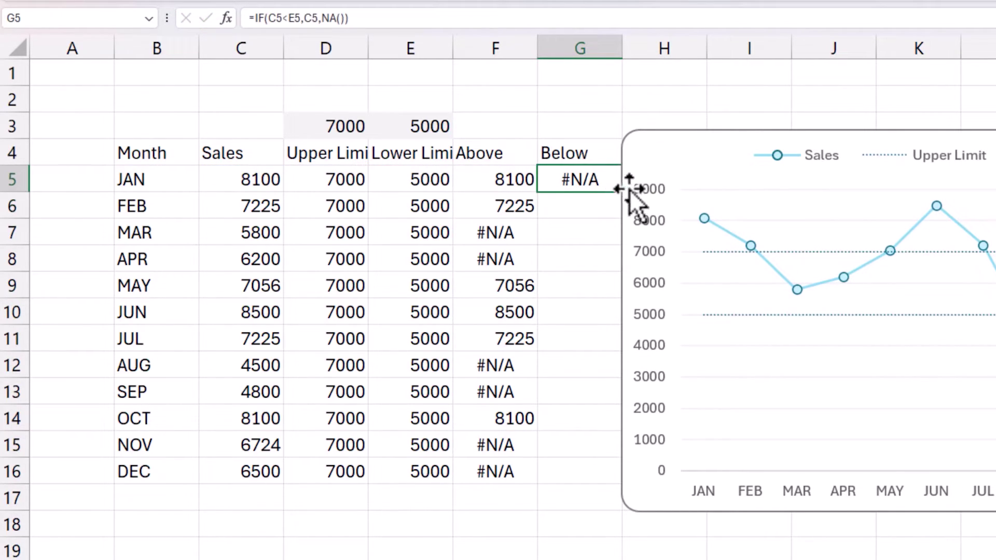
pyautogui.click(652, 138)
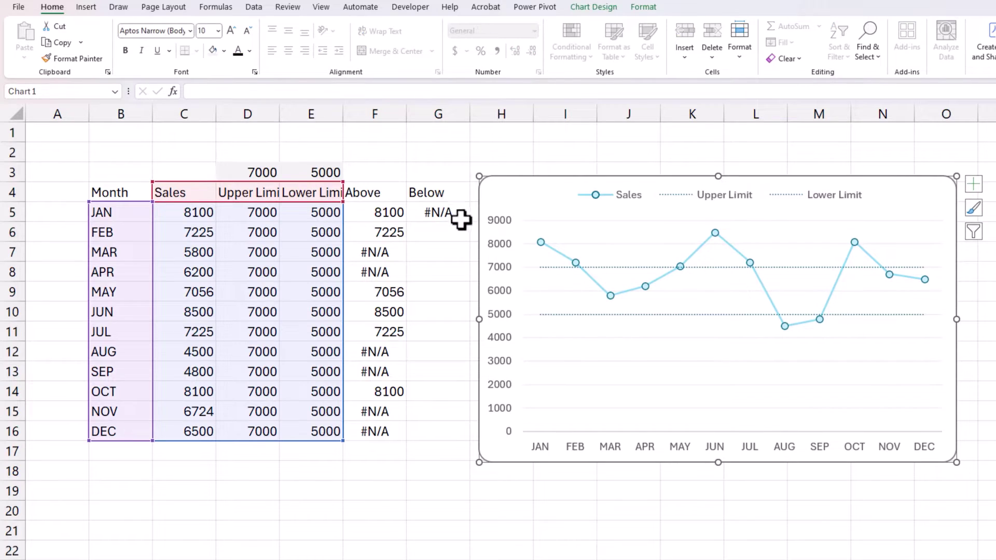
pyautogui.click(460, 220)
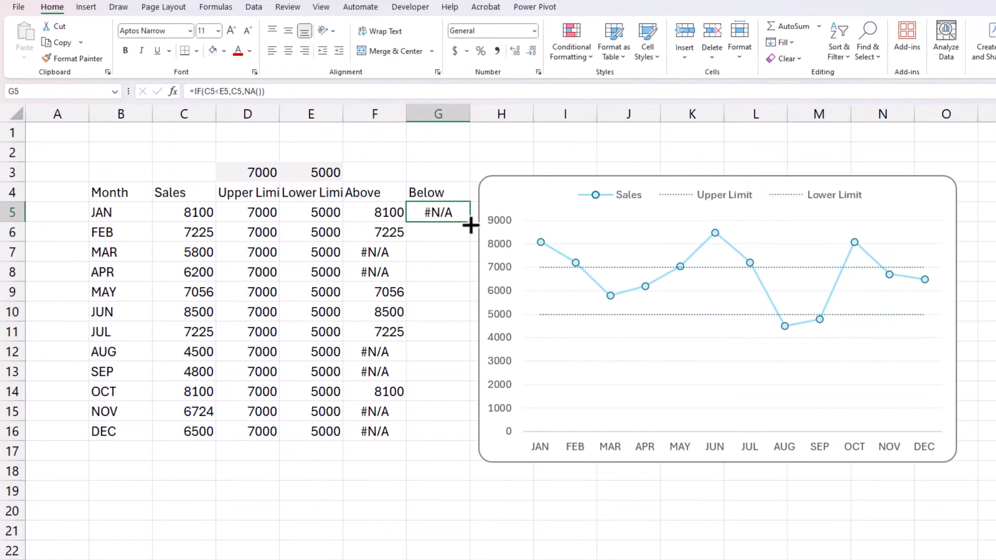
pyautogui.moveTo(467, 222); pyautogui.dragTo(442, 442)
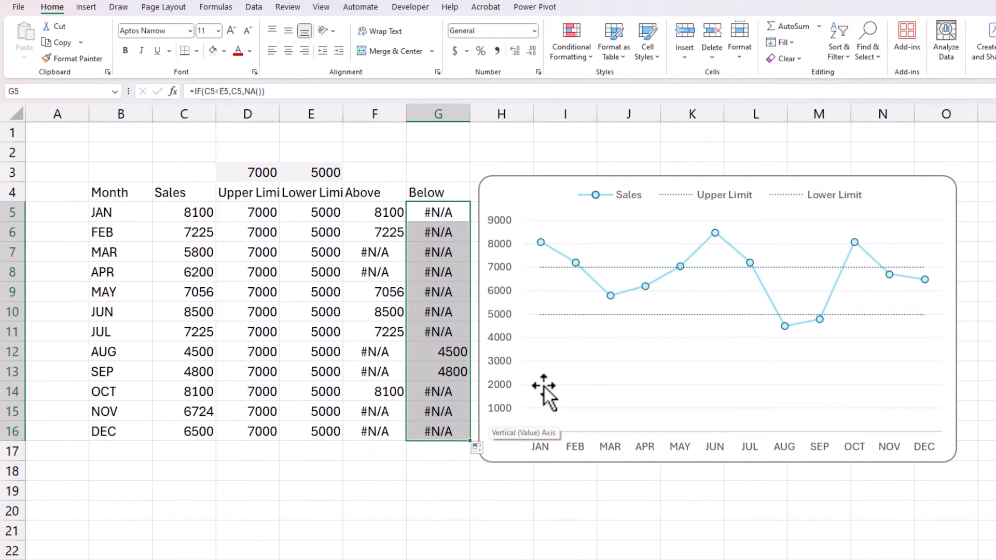
pyautogui.click(452, 353)
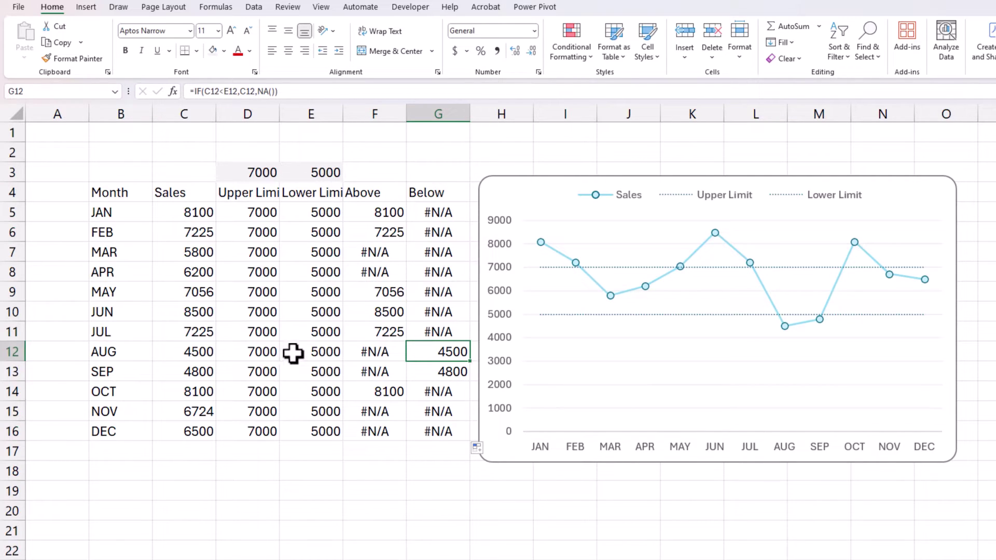
# - Add an 'Above' chart series named from F4 with values F5:F16
pyautogui.rightClick(616, 256)
pyautogui.click(656, 320)
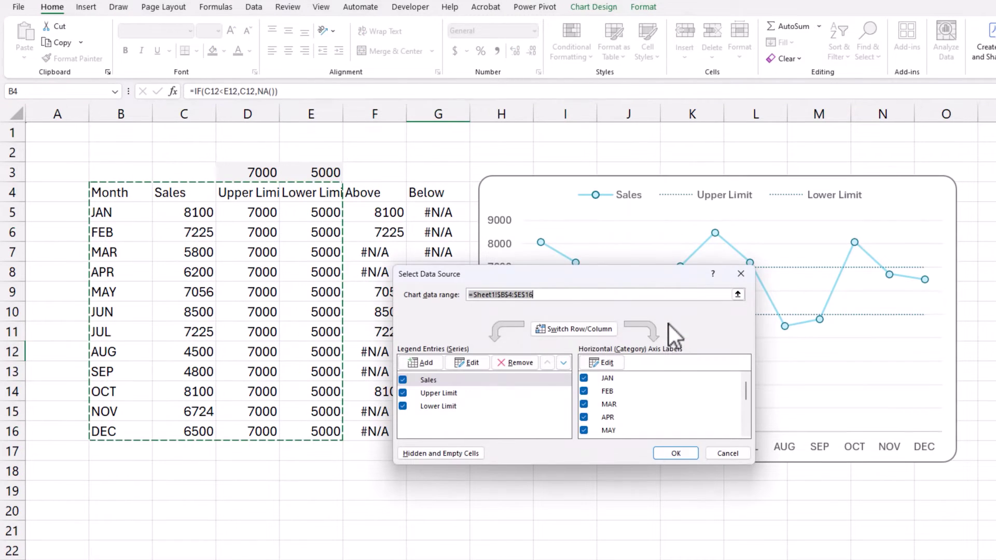
pyautogui.moveTo(562, 280); pyautogui.dragTo(736, 272)
pyautogui.click(602, 354)
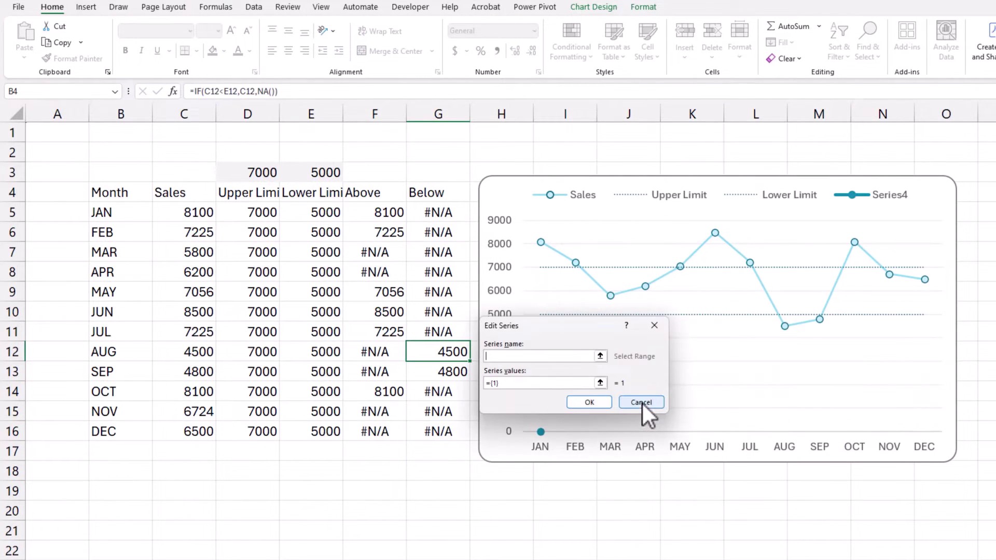
pyautogui.click(382, 191)
pyautogui.click(495, 384)
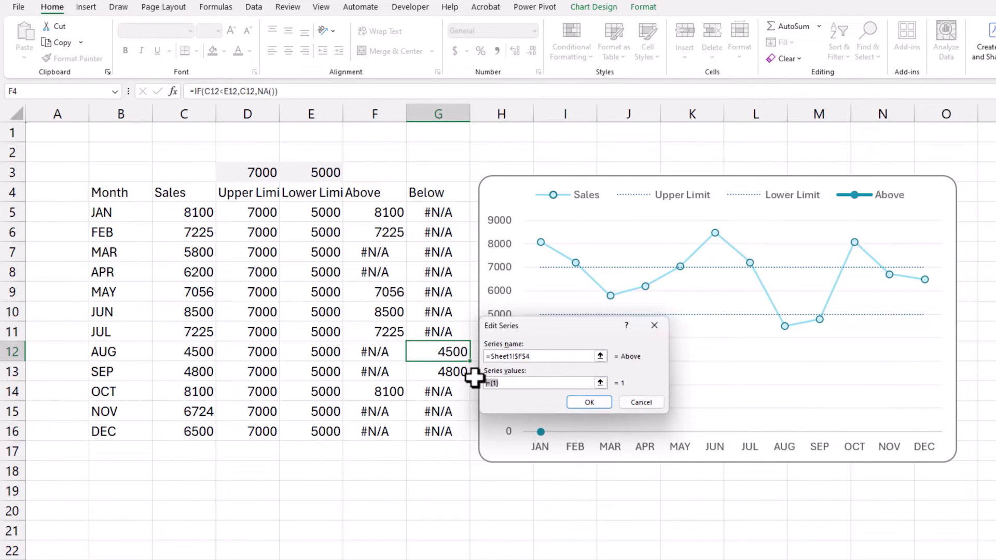
pyautogui.moveTo(392, 212); pyautogui.dragTo(391, 429)
pyautogui.click(575, 410)
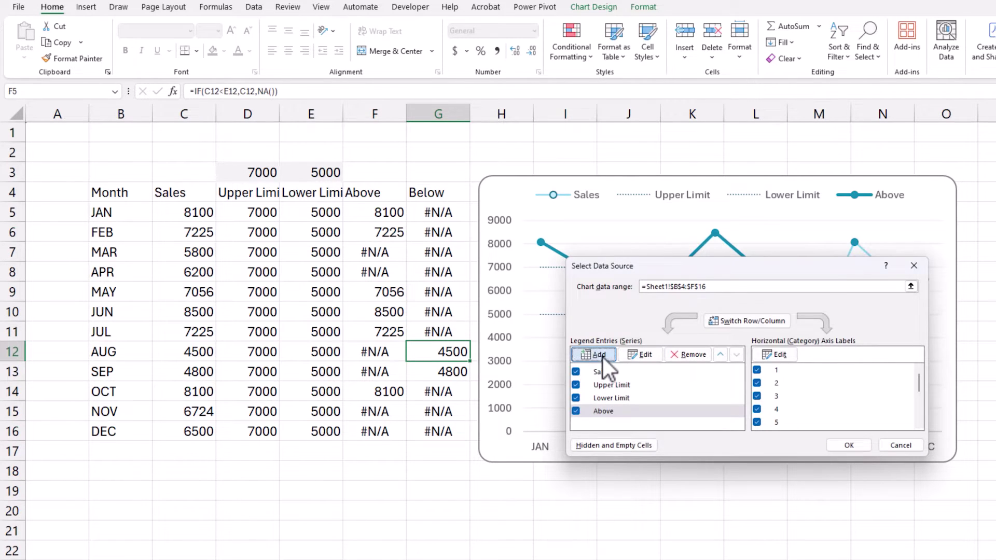
# - Add a 'Below' series named from G4 with values G5:G16
pyautogui.click(596, 355)
pyautogui.click(442, 198)
pyautogui.moveTo(539, 383); pyautogui.dragTo(451, 374)
pyautogui.press('BackSpace')
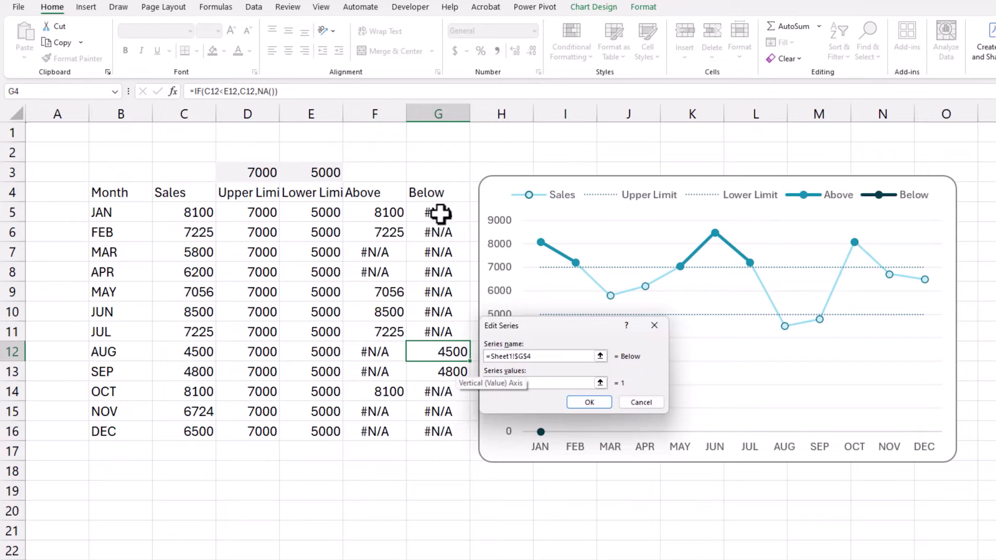
pyautogui.moveTo(440, 213); pyautogui.dragTo(434, 431)
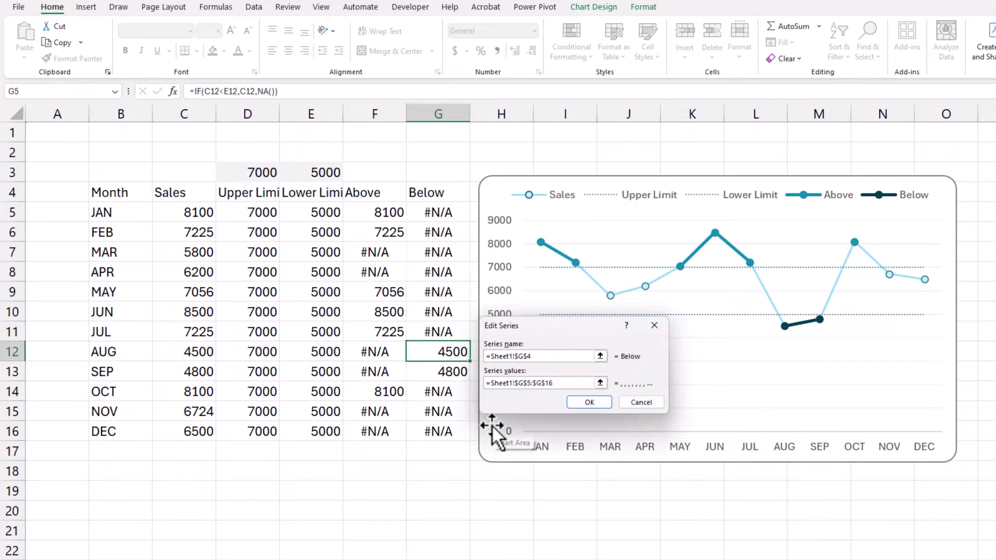
pyautogui.click(589, 402)
# - Use the months in B5:B16 as horizontal axis labels and apply the data changes
pyautogui.click(774, 359)
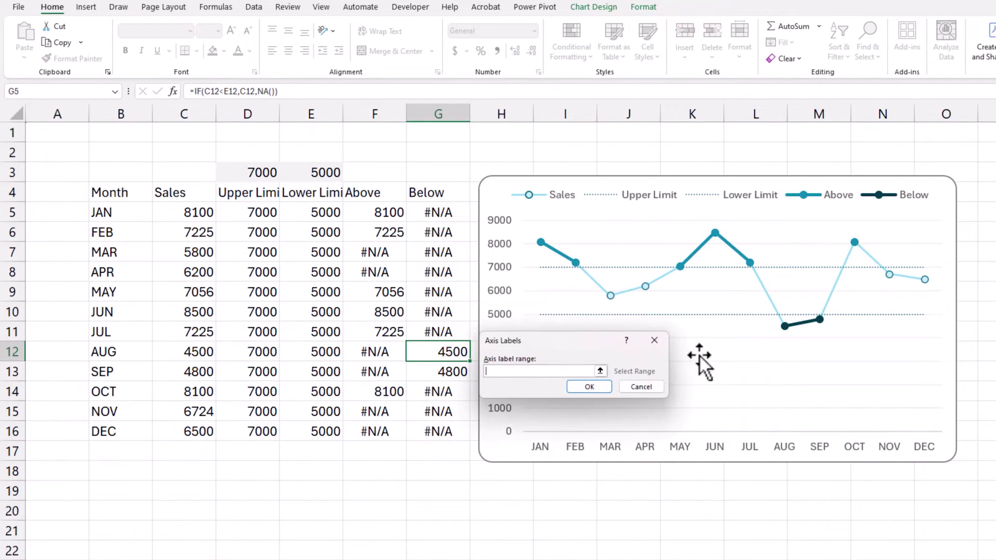
pyautogui.click(139, 222)
pyautogui.moveTo(139, 222); pyautogui.dragTo(137, 426)
pyautogui.press('Return')
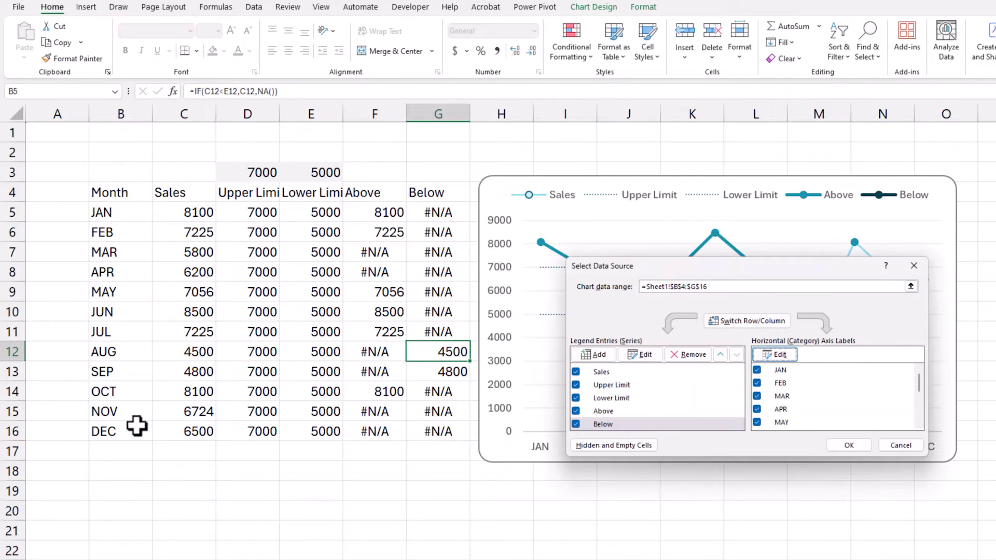
pyautogui.click(838, 445)
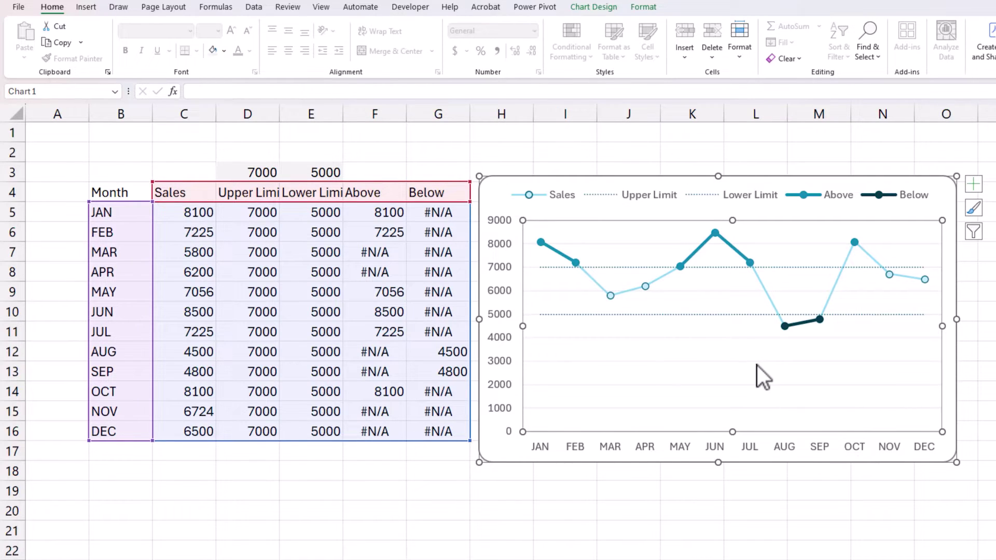
# - Select the Above series in the Format pane and give it built-in size-6 markers
pyautogui.doubleClick(726, 278)
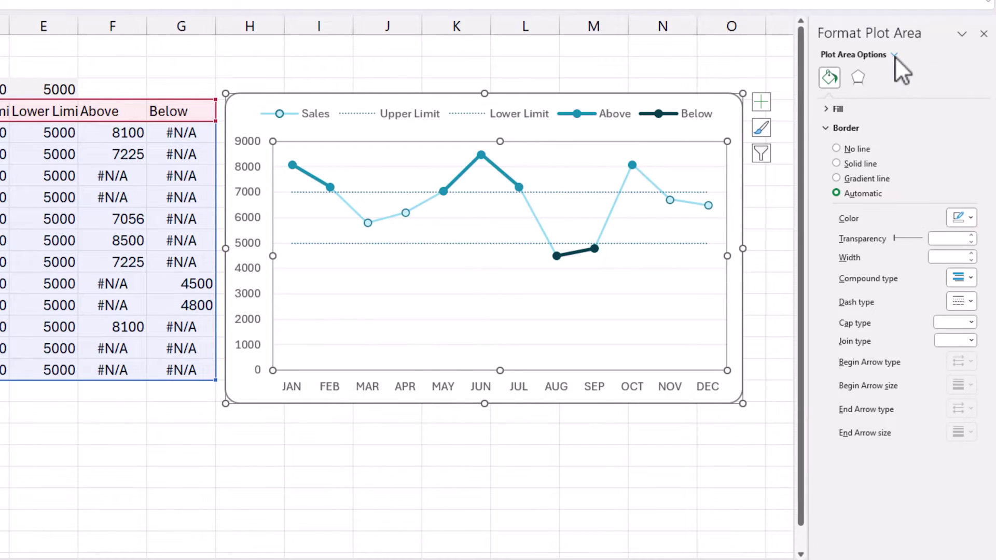
pyautogui.click(894, 55)
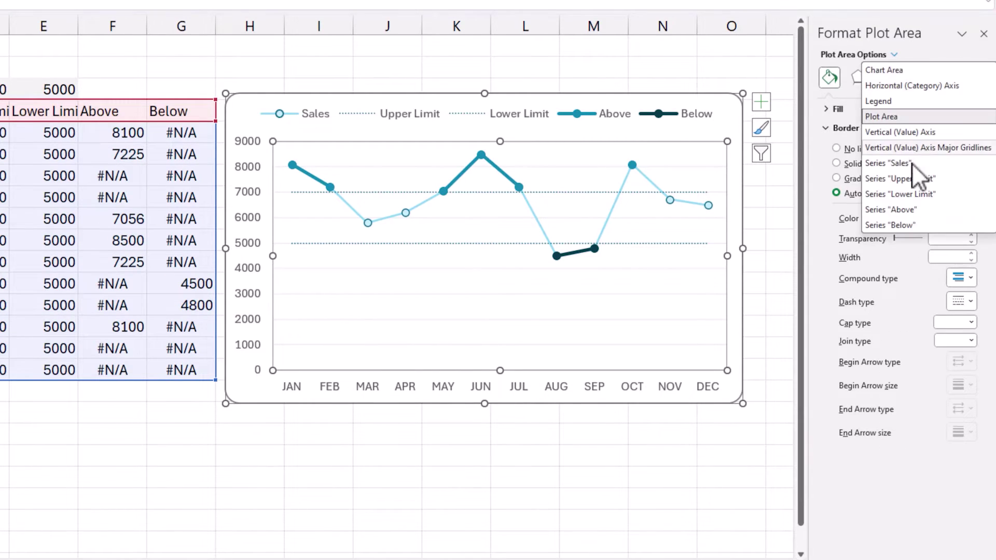
pyautogui.click(914, 209)
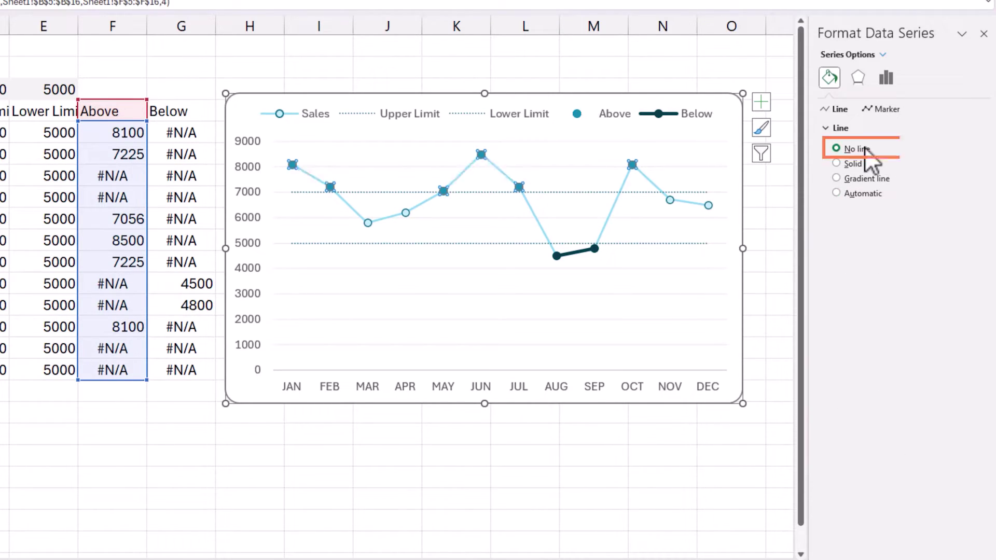
pyautogui.click(867, 109)
pyautogui.click(849, 130)
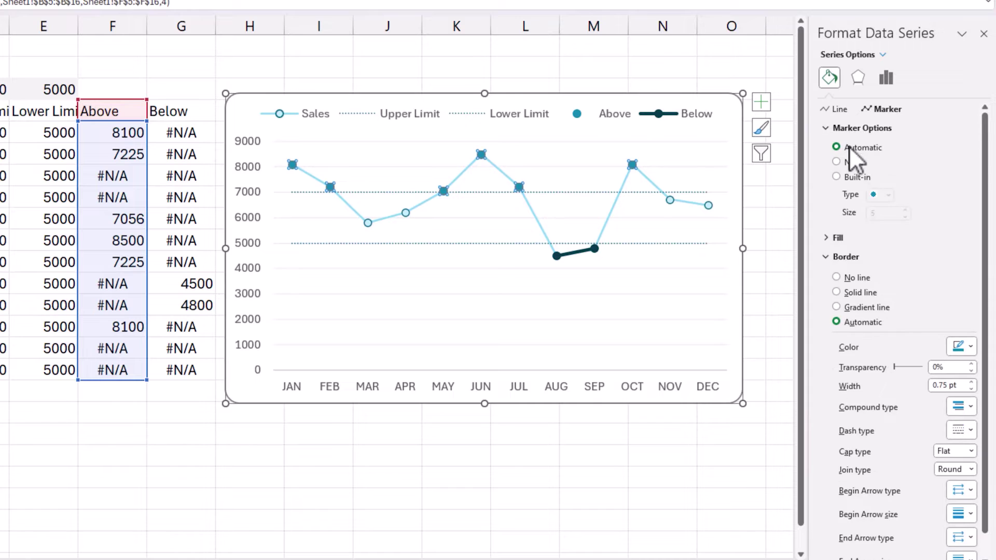
pyautogui.click(856, 178)
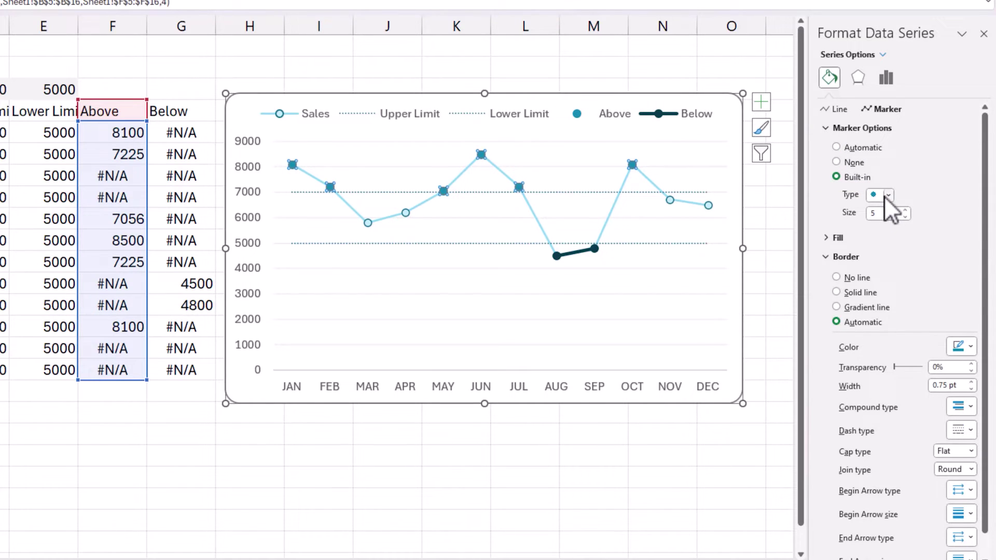
pyautogui.click(905, 210)
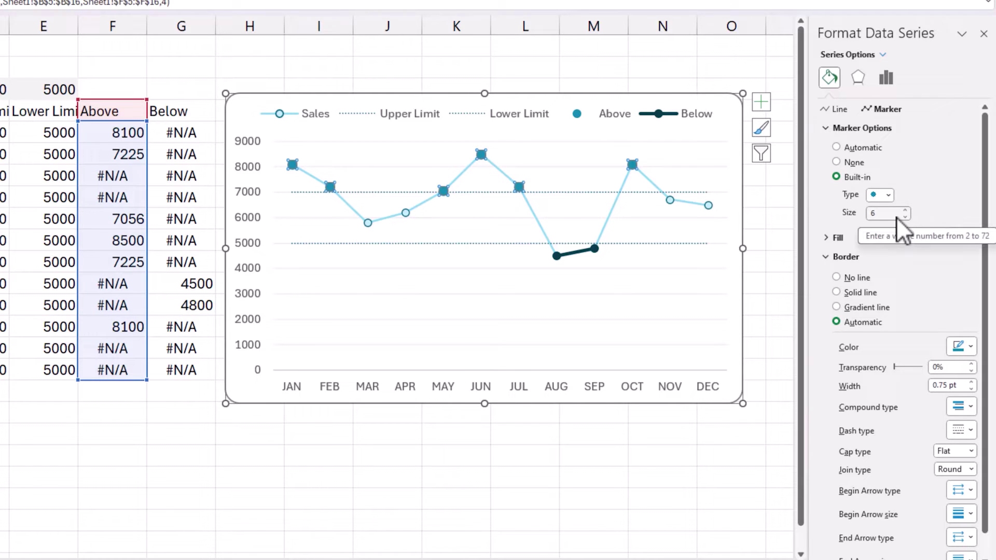
# - Fill the Above markers solid green with a solid dark teal outline
pyautogui.click(838, 239)
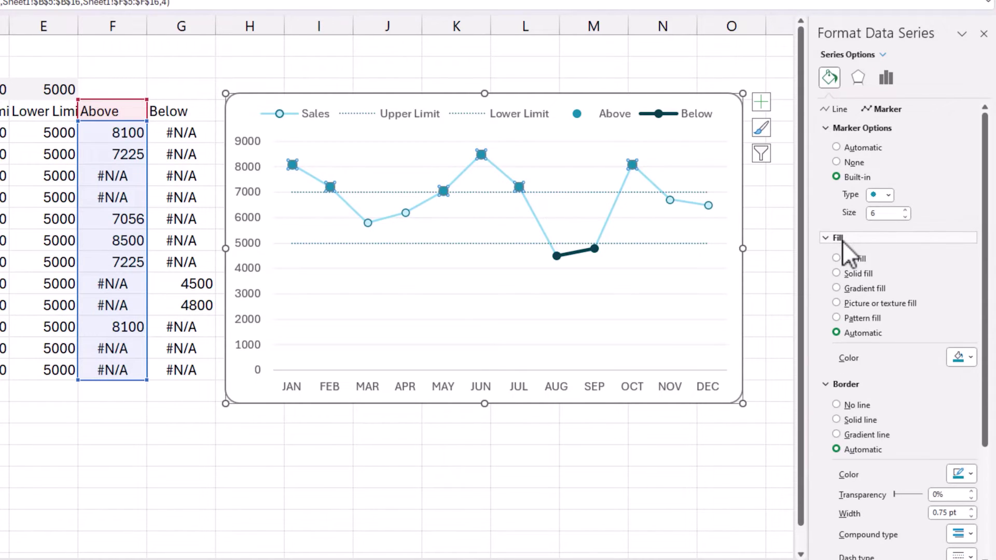
pyautogui.click(858, 273)
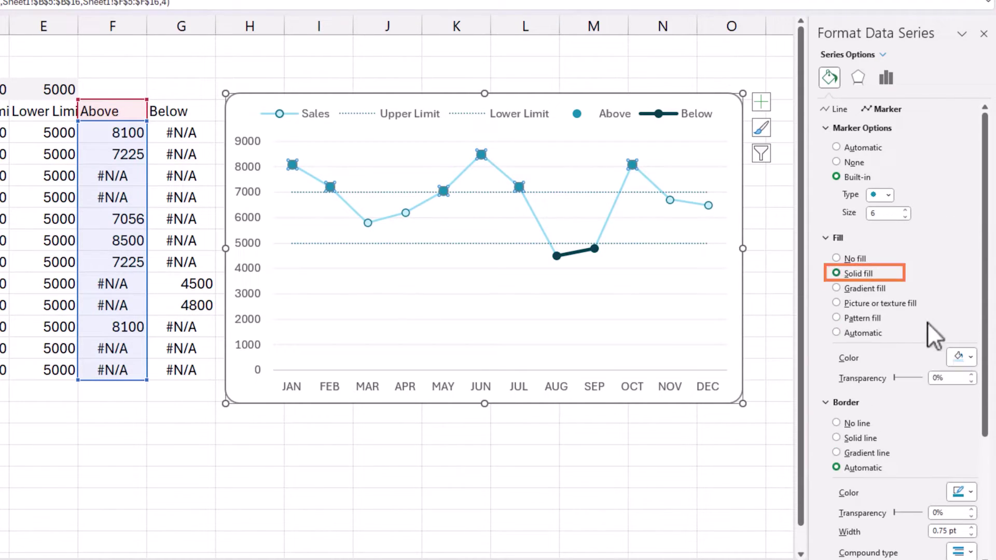
pyautogui.click(964, 359)
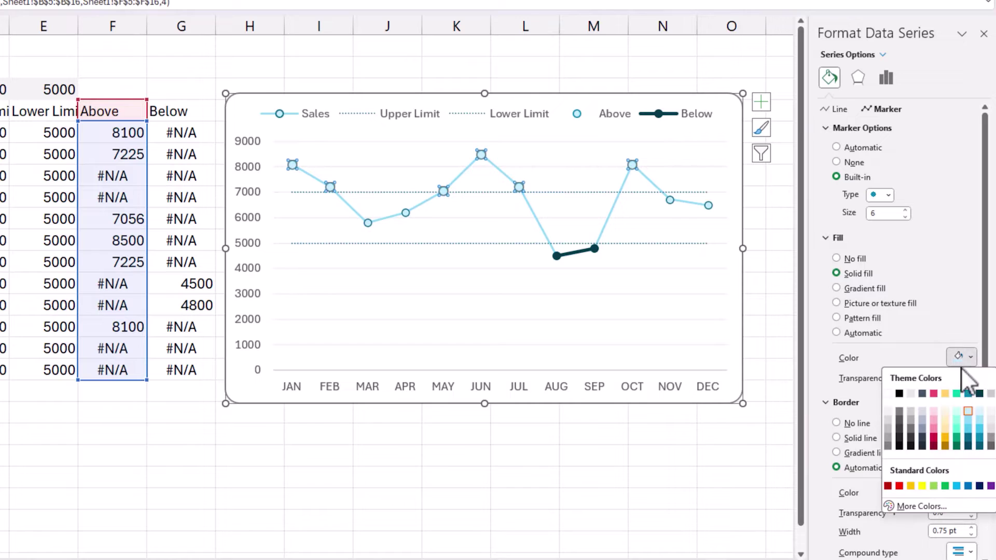
pyautogui.click(956, 394)
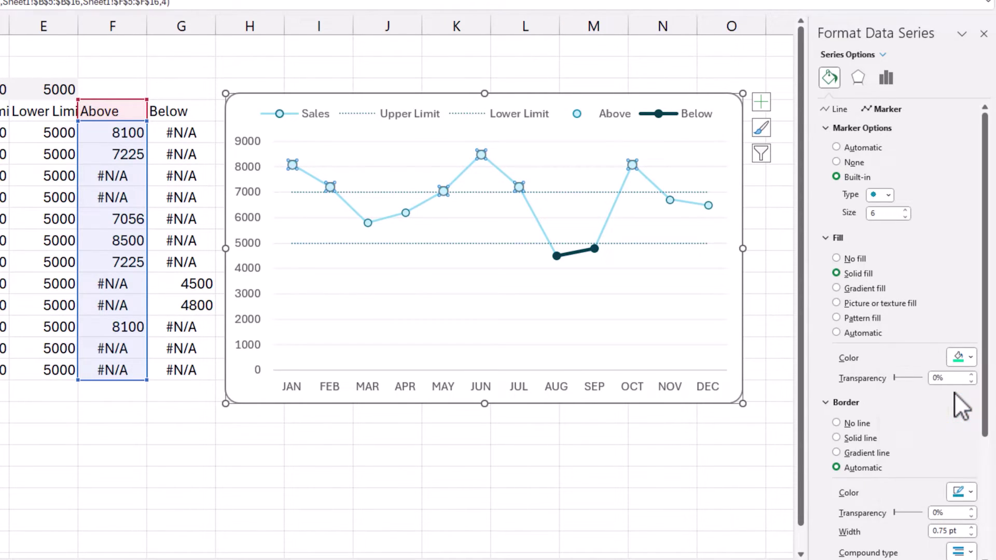
pyautogui.click(875, 438)
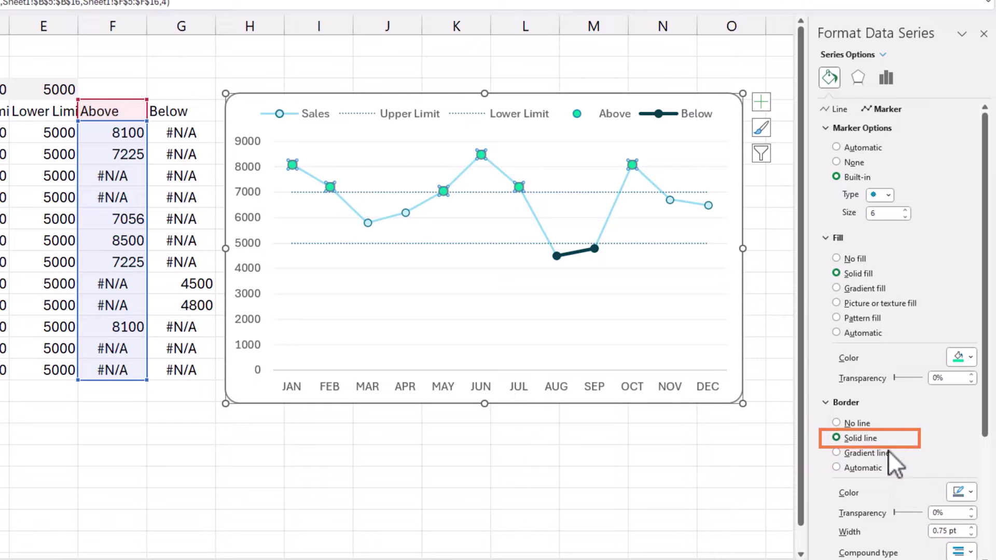
pyautogui.click(967, 493)
pyautogui.click(957, 406)
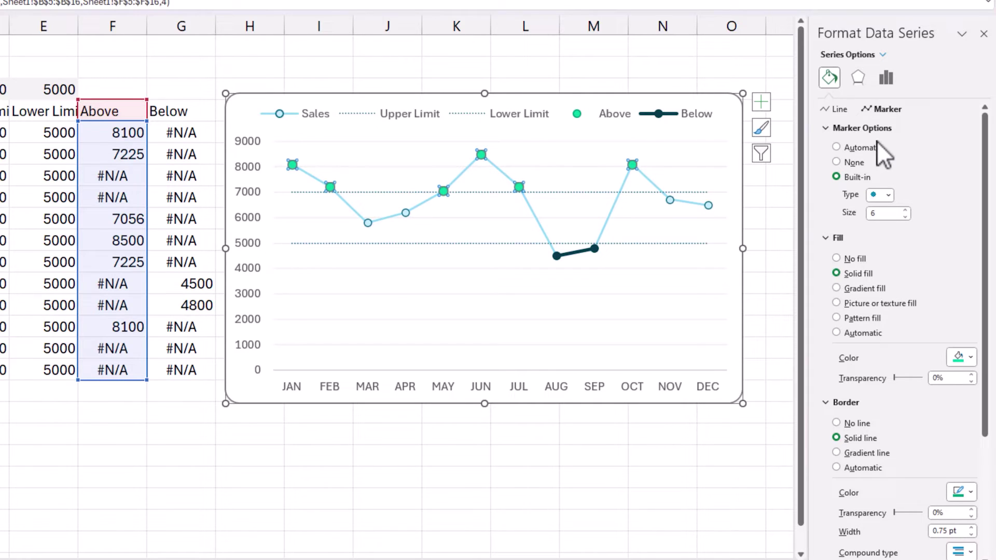
# - Give the Below series built-in size-6 markers with a solid pink fill
pyautogui.click(883, 55)
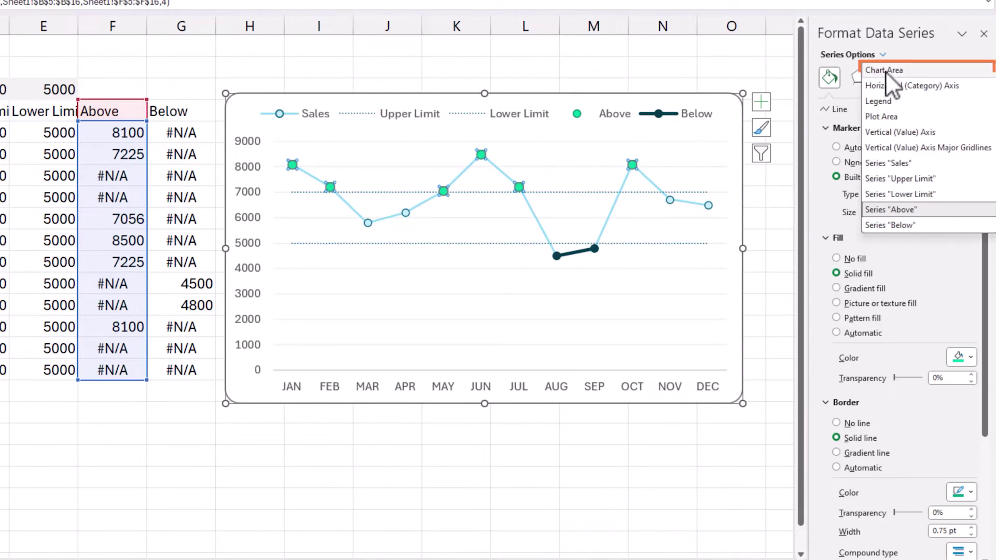
pyautogui.click(904, 224)
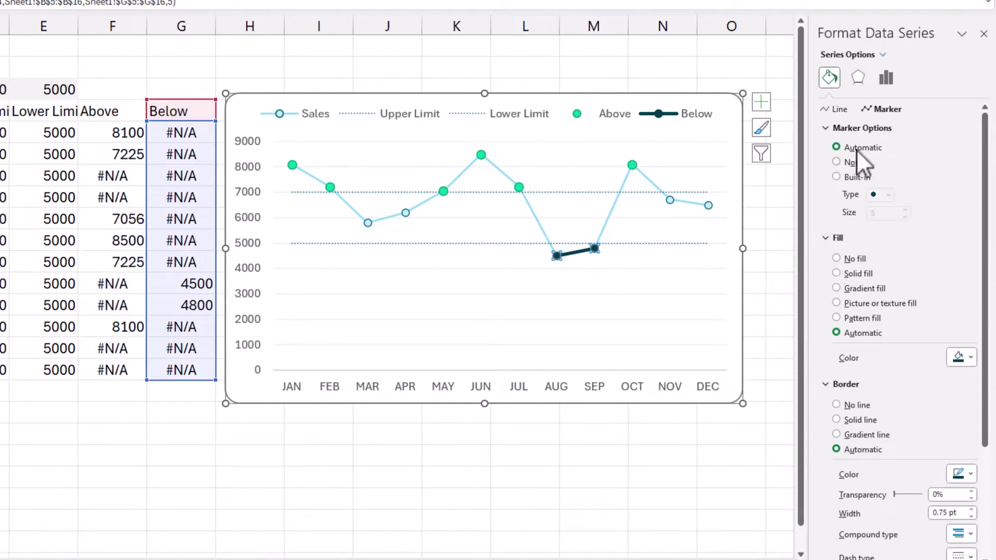
pyautogui.click(857, 177)
pyautogui.click(905, 210)
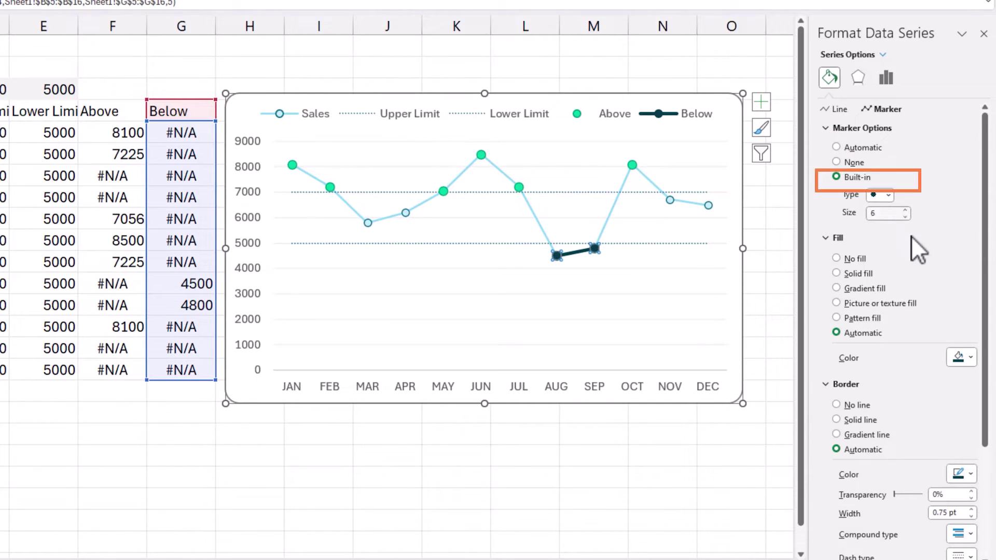
pyautogui.click(861, 274)
pyautogui.click(971, 357)
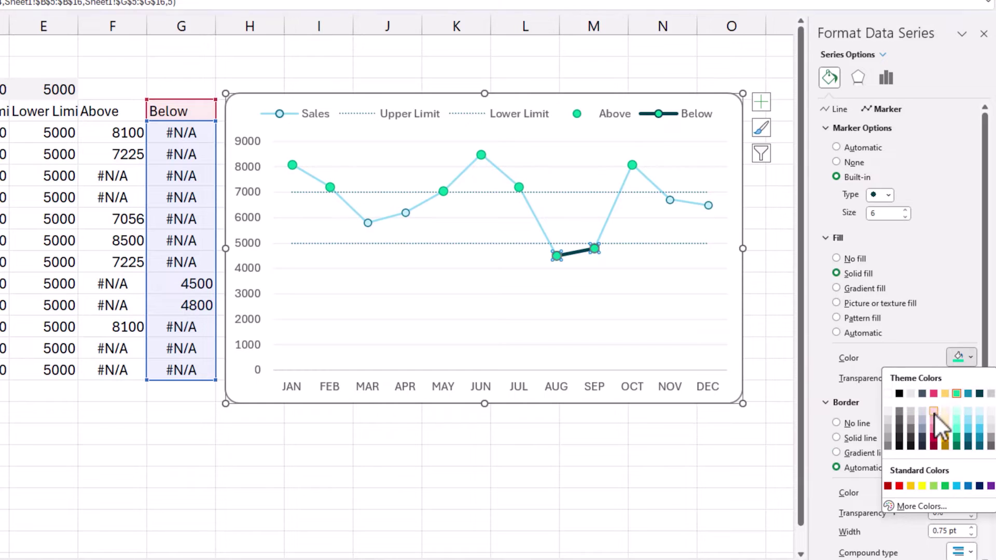
pyautogui.click(935, 418)
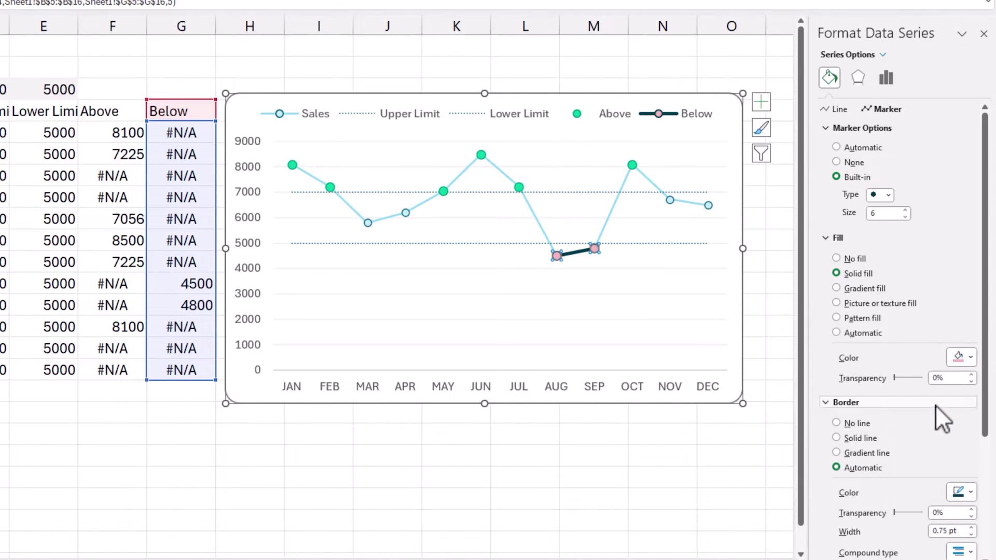
# - Outline the Below markers in solid dark pink and remove their connecting line
pyautogui.scroll(-3, 921, 389)
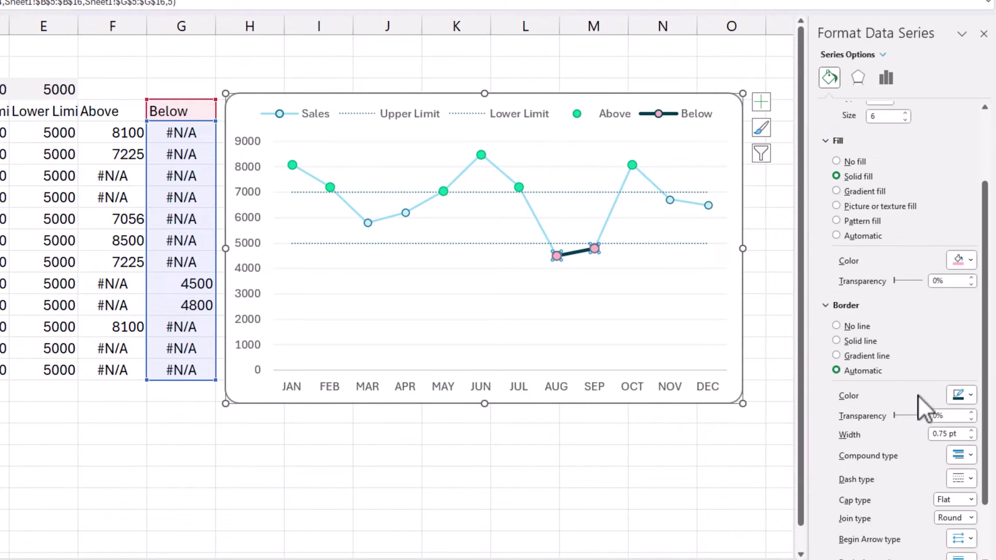
pyautogui.click(861, 341)
pyautogui.click(968, 396)
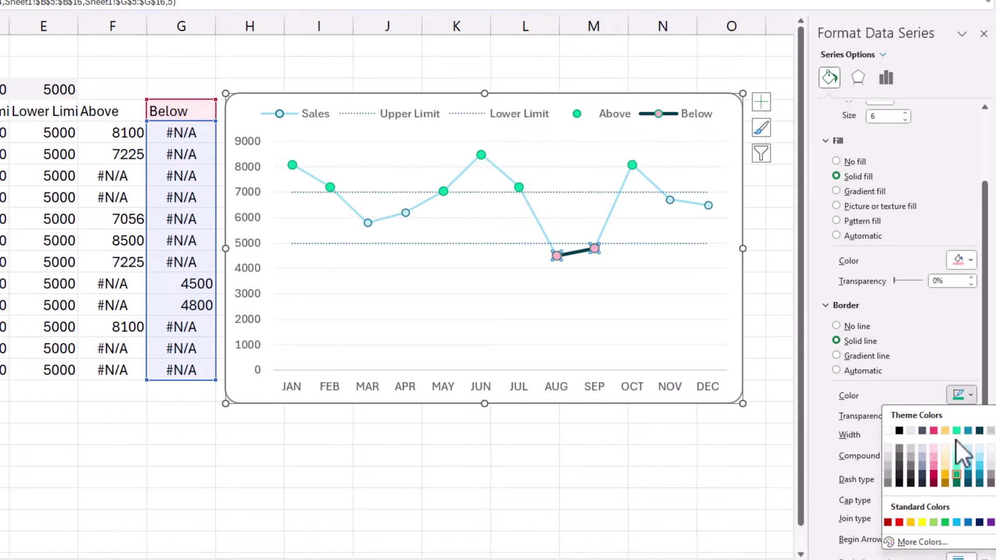
pyautogui.click(935, 477)
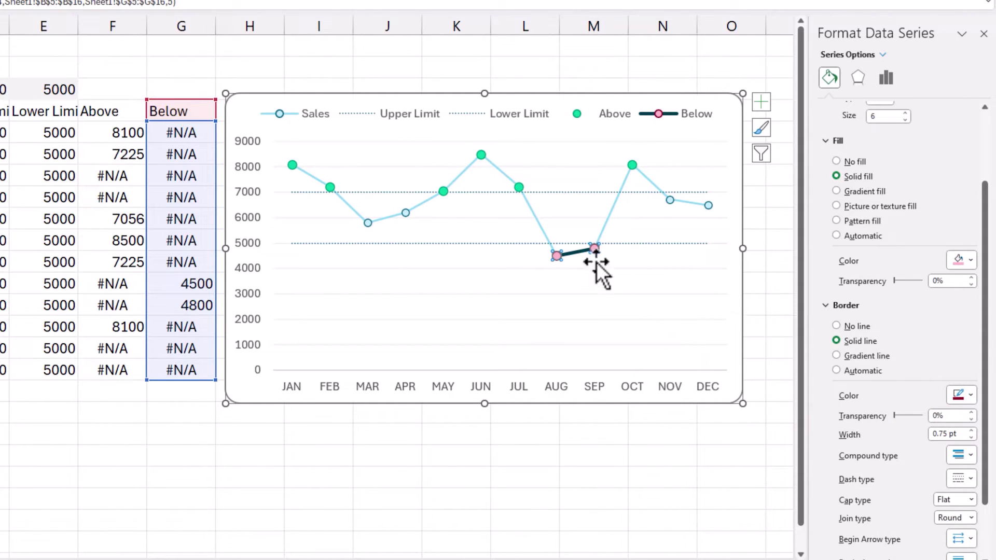
pyautogui.click(826, 140)
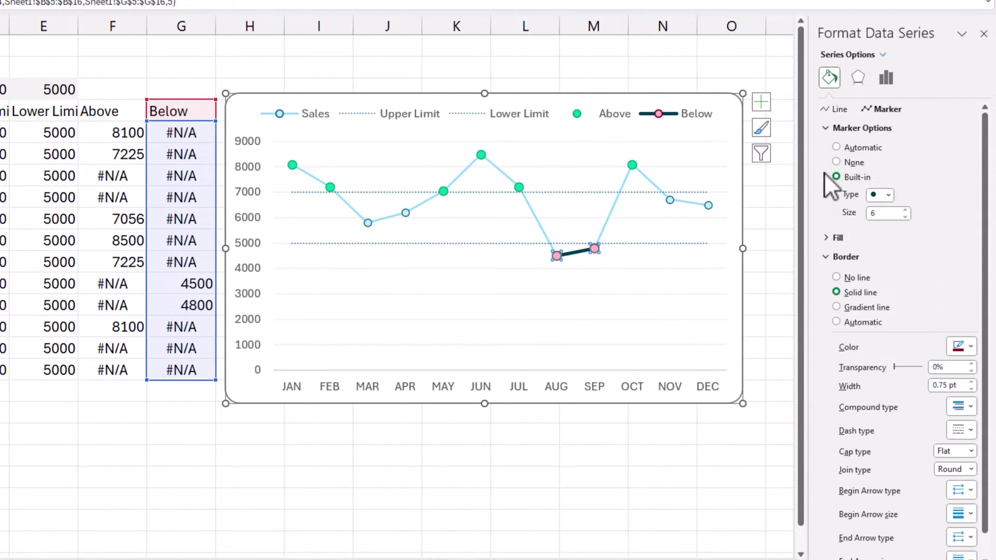
pyautogui.click(840, 110)
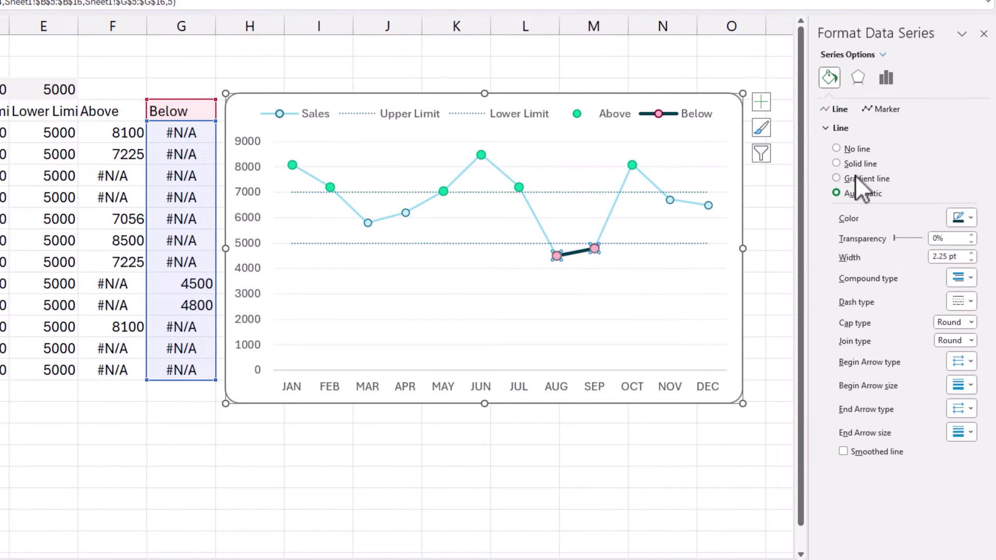
pyautogui.click(857, 149)
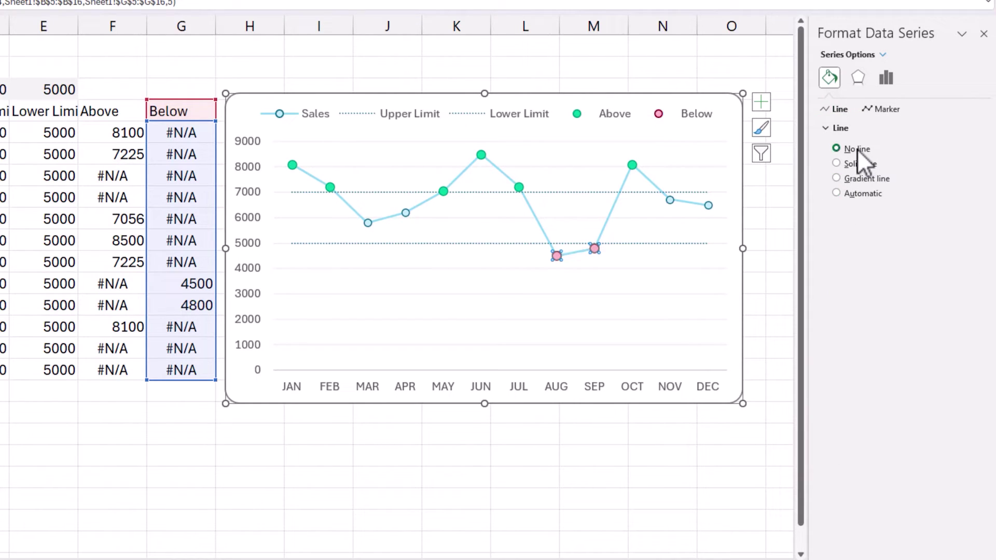
# - Set the upper limit in D3 to 7500 so only JAN, JUN and OCT stay green
pyautogui.click(775, 306)
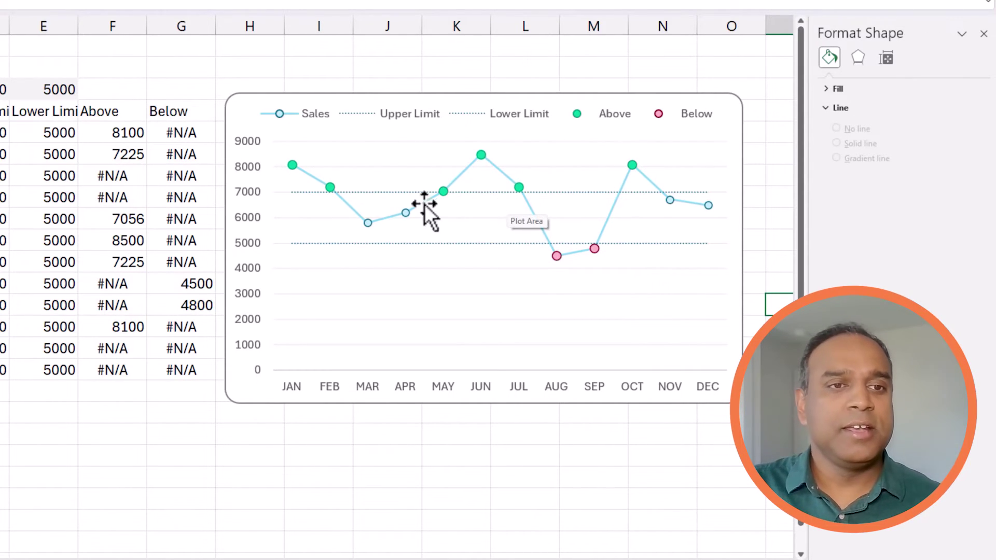
pyautogui.click(4, 89)
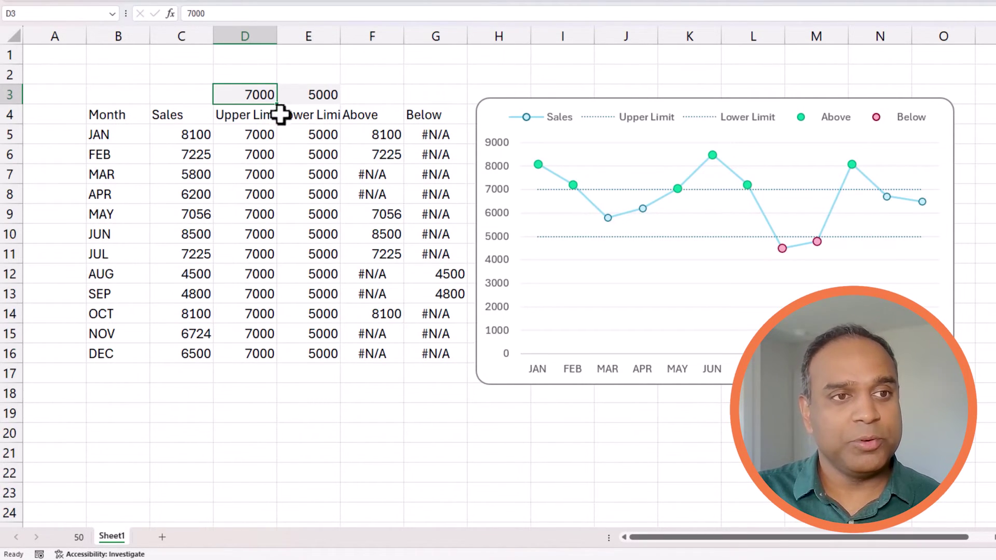
pyautogui.write('7500')
pyautogui.press('Return')
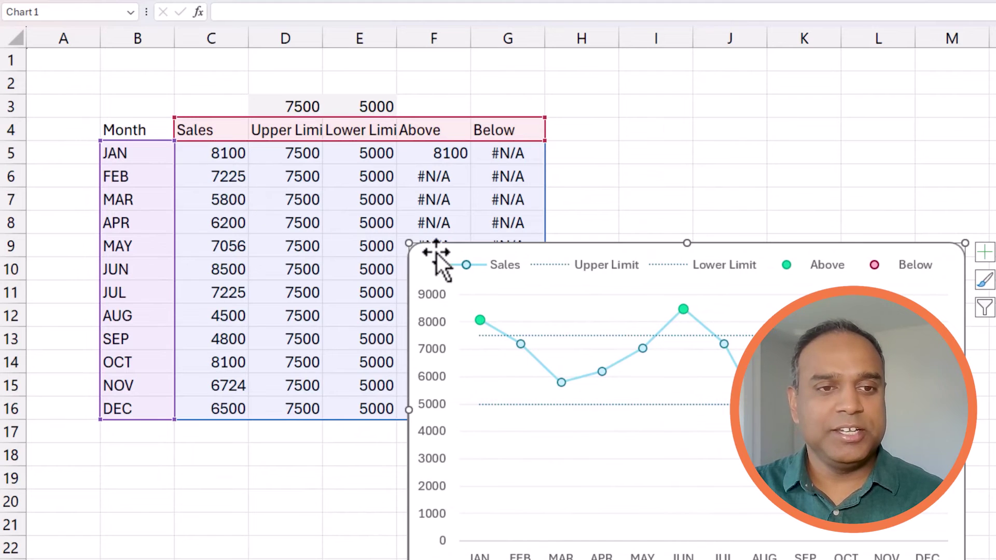
# - Move the chart up over the data table and set D3 back to 7000
pyautogui.moveTo(467, 245); pyautogui.dragTo(125, 118)
pyautogui.click(316, 106)
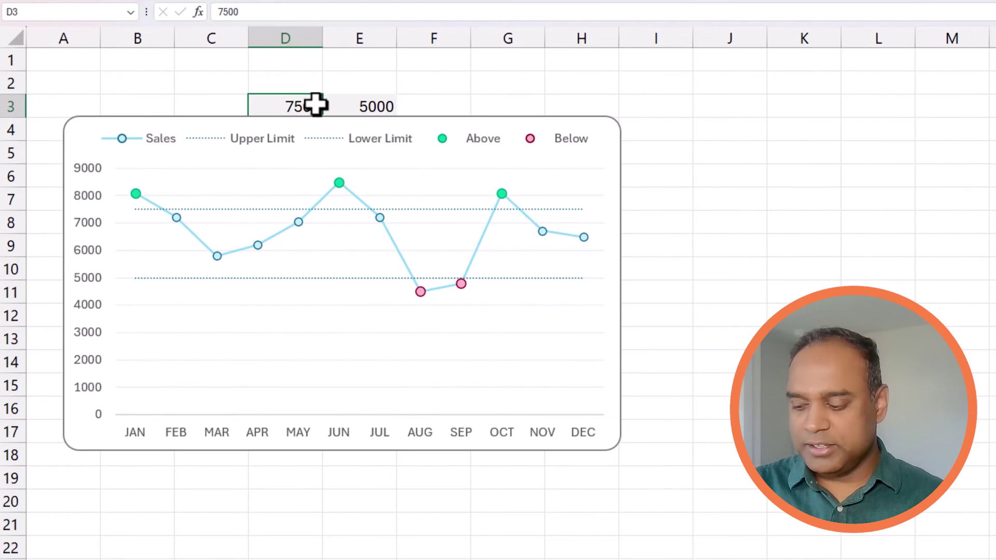
pyautogui.write('700')
pyautogui.press('Return')
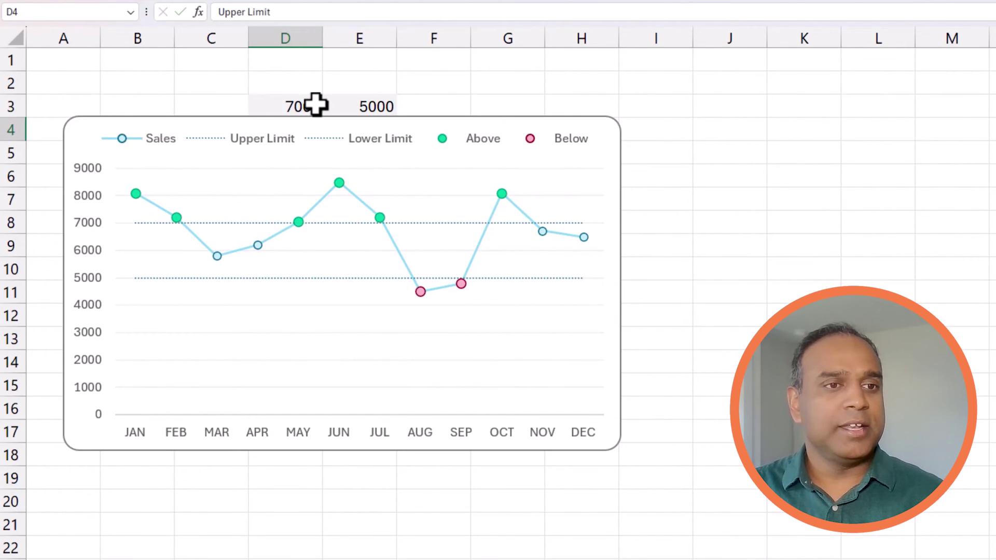
pyautogui.click(316, 105)
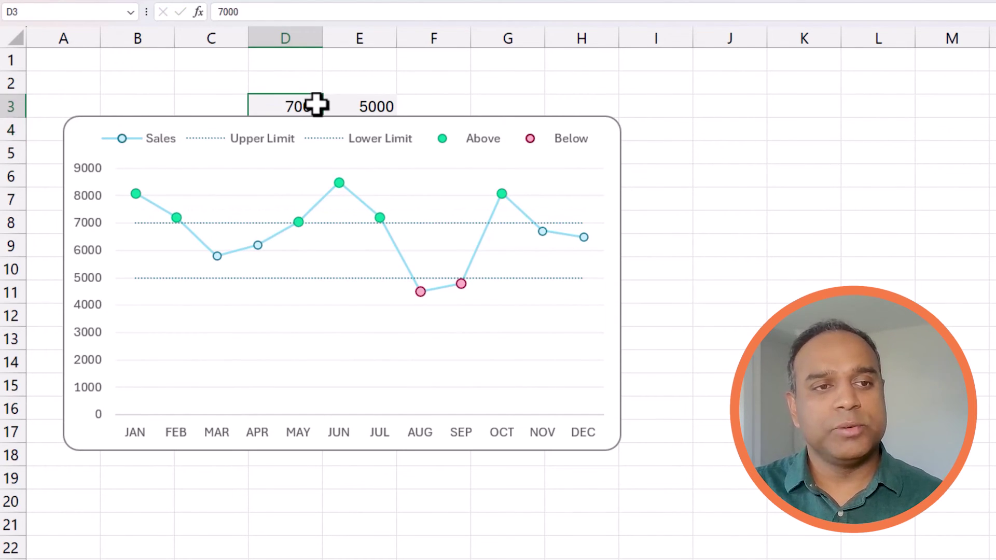